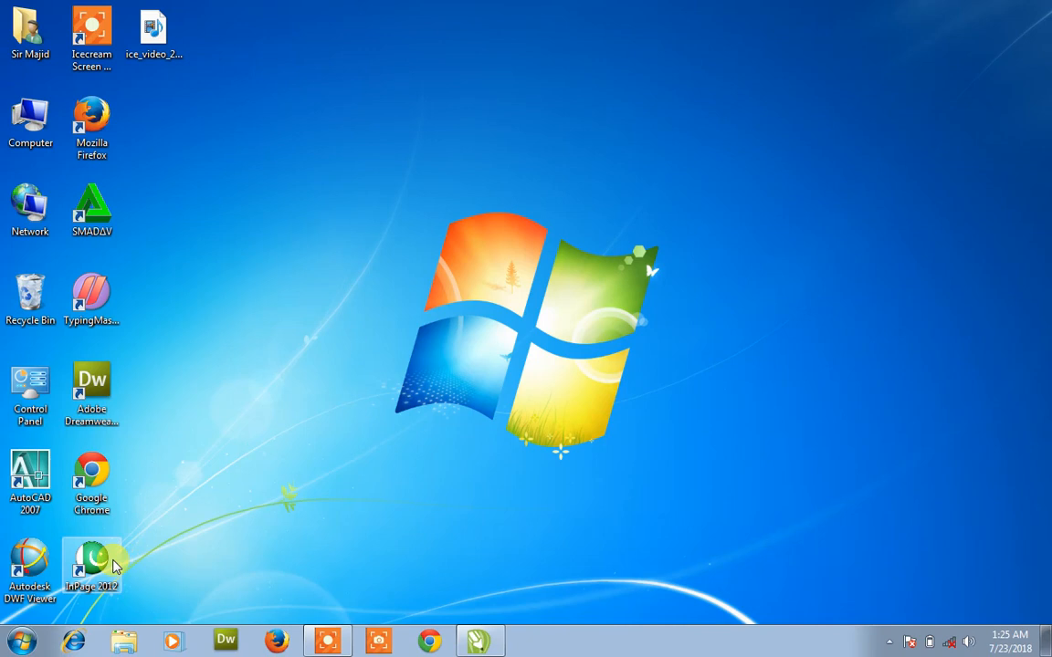
# Launch InPage 2012 and create a new blank one-page A4 portrait document with right-to-left direction.
pyautogui.doubleClick(115, 567)
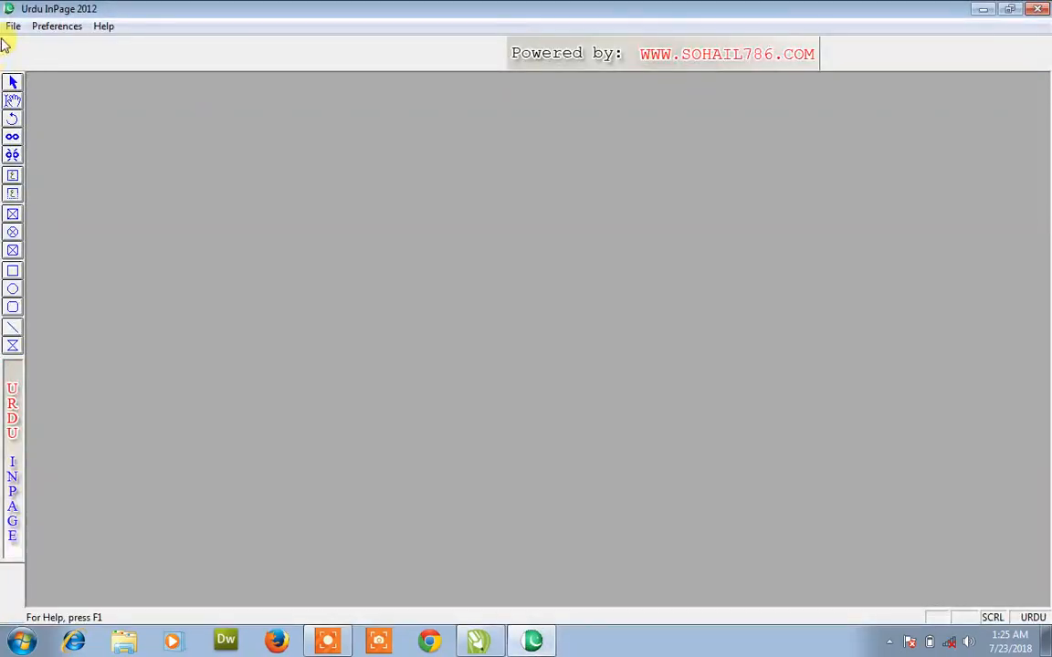
pyautogui.click(14, 27)
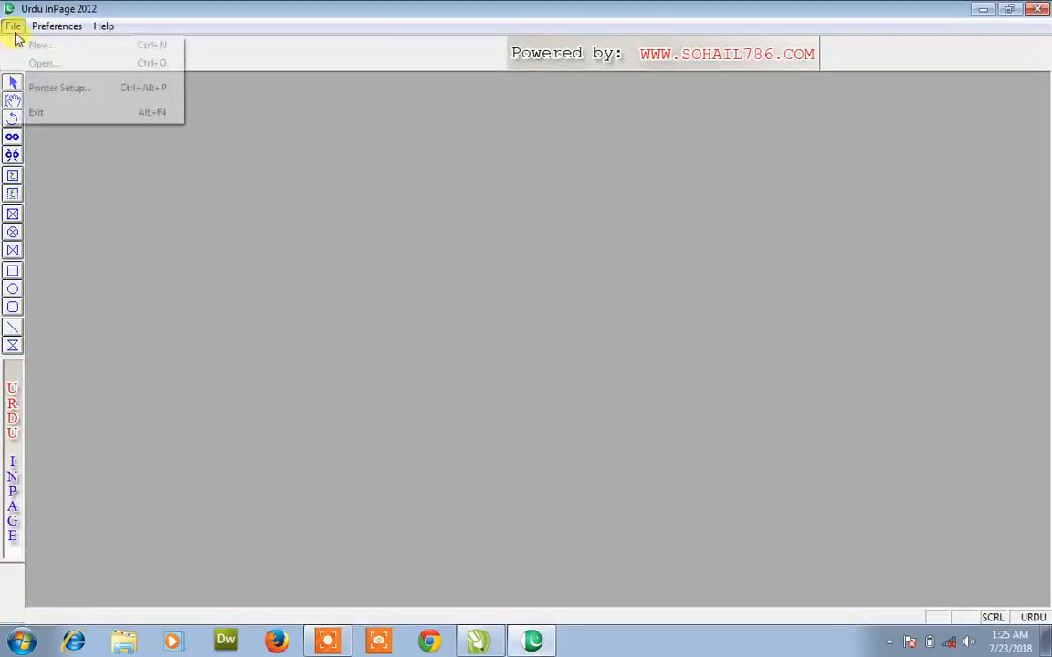
pyautogui.click(37, 44)
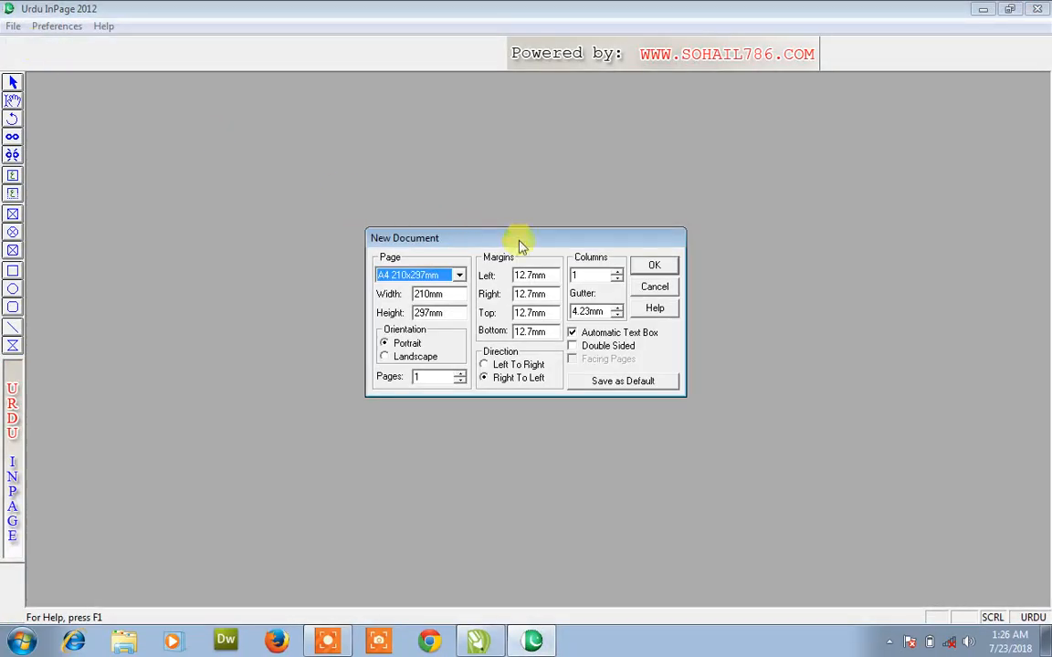
pyautogui.click(651, 265)
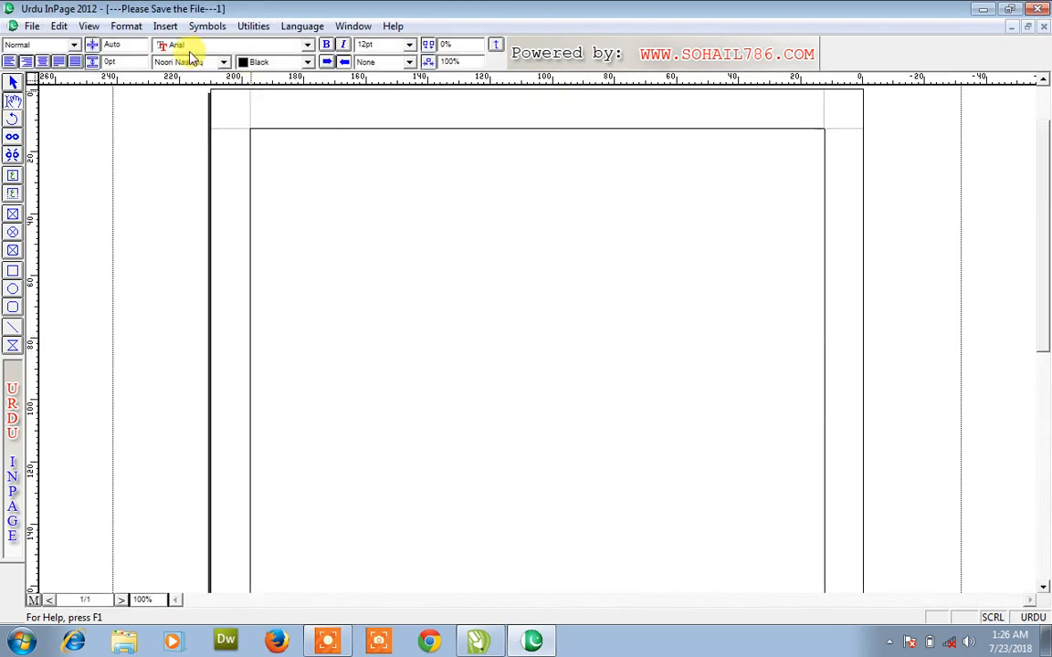
# Open the keyboard preferences and accept Phonetic as the keyboard layout.
pyautogui.click(58, 26)
pyautogui.moveTo(164, 347)
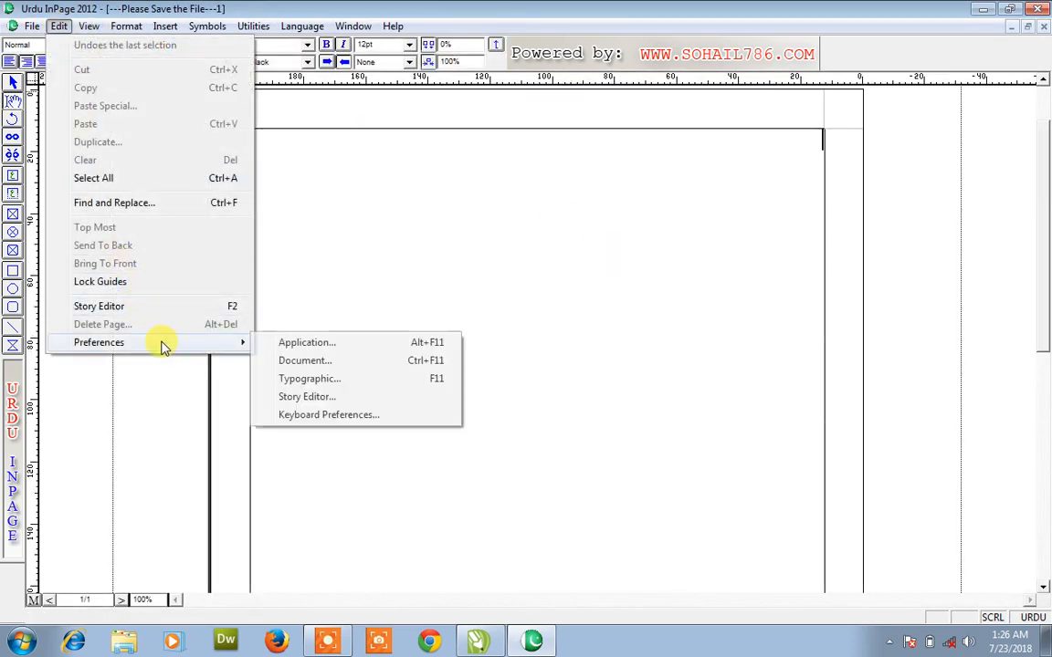
pyautogui.click(329, 413)
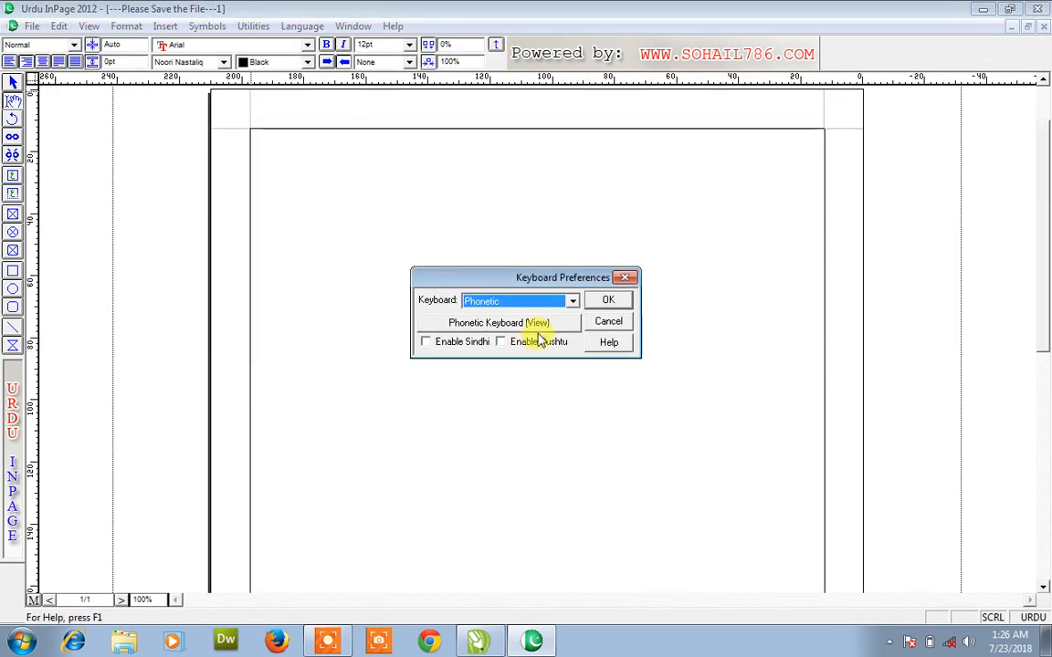
pyautogui.click(602, 300)
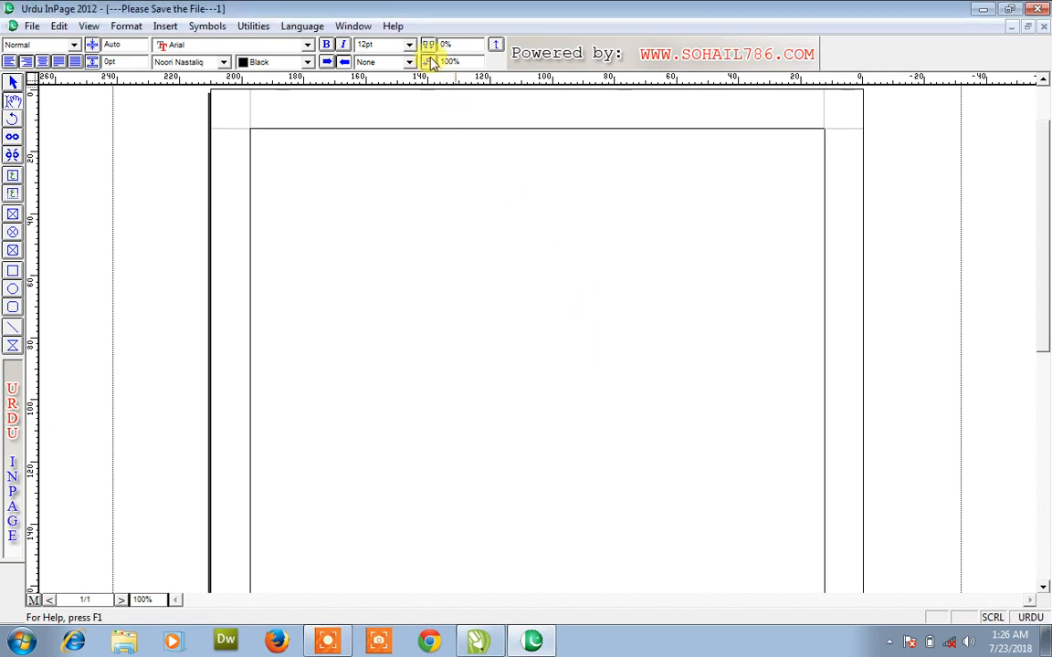
# Set the text's font size to 60pt before writing in the empty document.
pyautogui.click(409, 44)
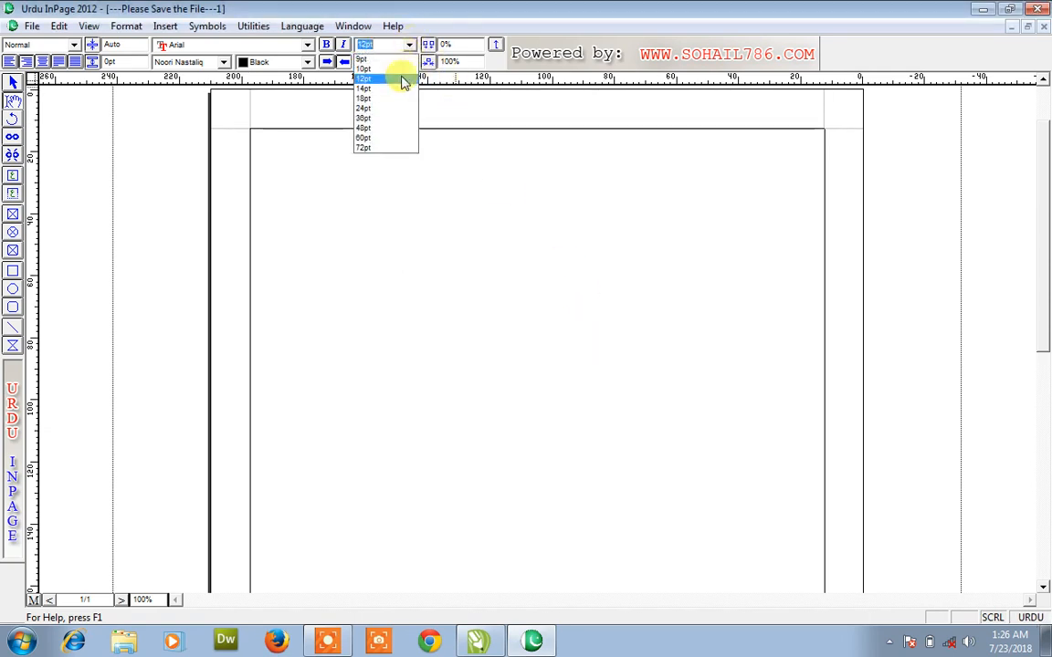
pyautogui.click(395, 137)
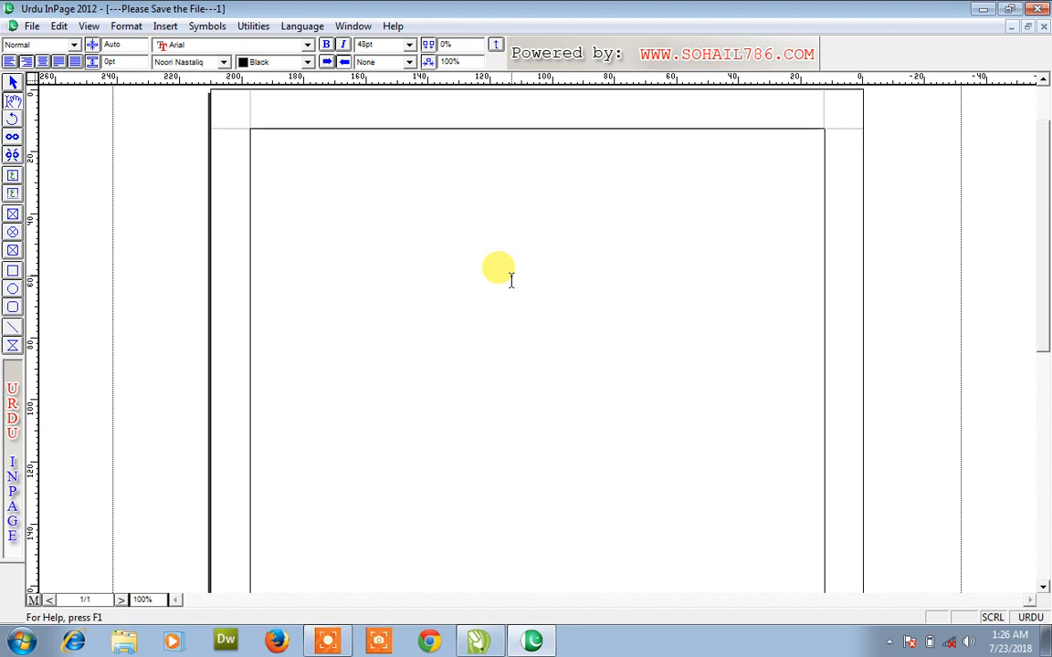
pyautogui.click(408, 45)
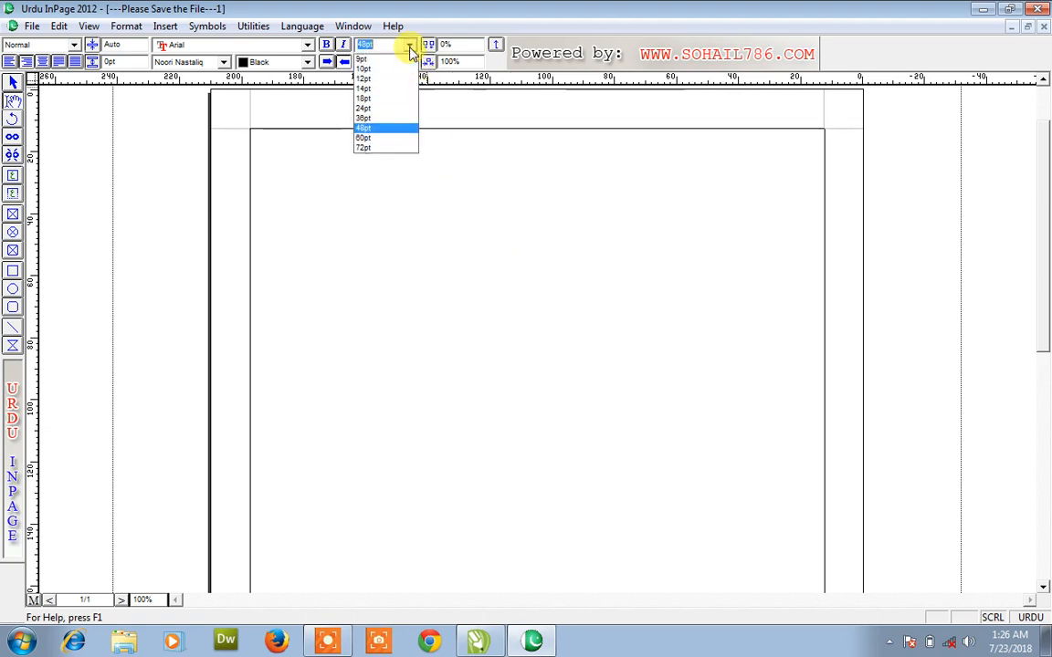
pyautogui.click(396, 138)
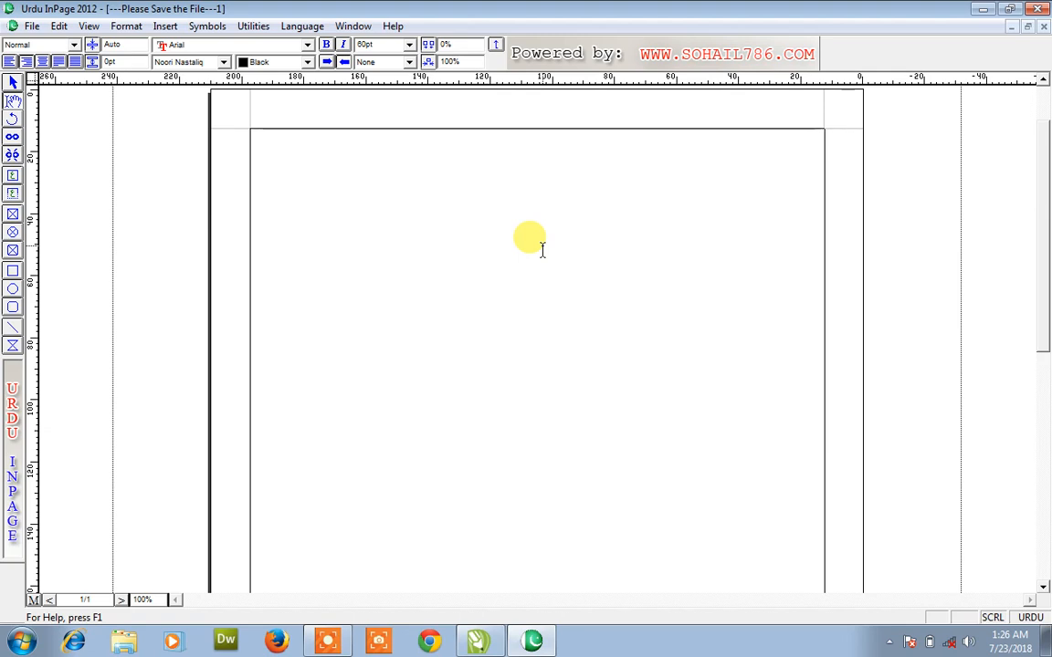
# Write the Urdu words آغاز, اللہ and افغانستان on separate lines at the beginning of the page.
pyautogui.write('aٓغاز')
pyautogui.press('Return')
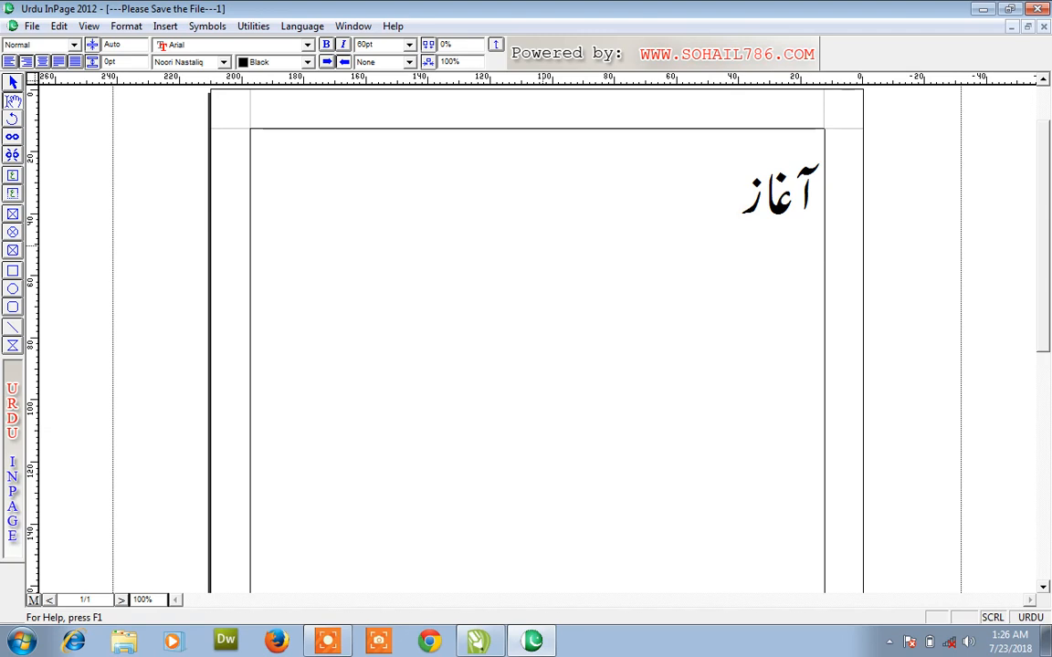
pyautogui.write('اللہ')
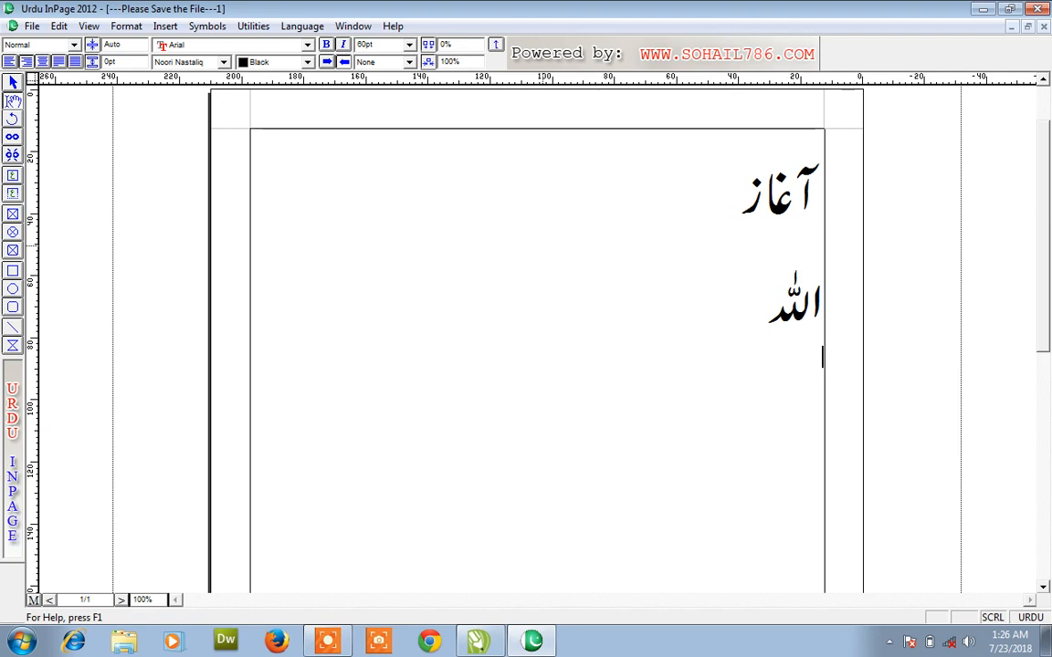
pyautogui.press('Return')
pyautogui.write('افغ')
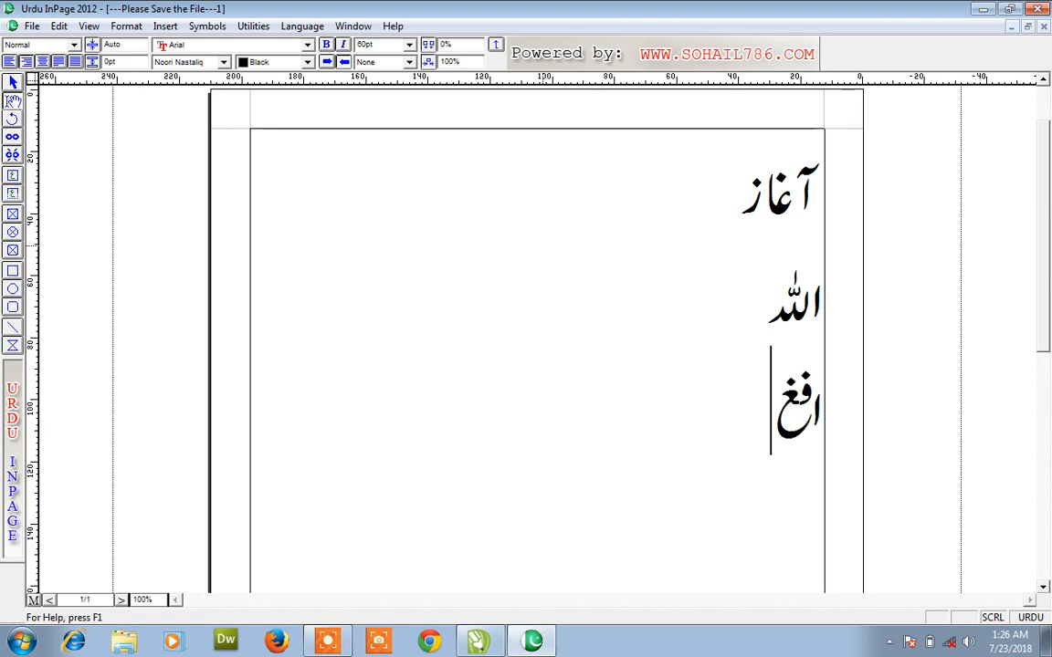
pyautogui.write('انستان')
pyautogui.press('Return')
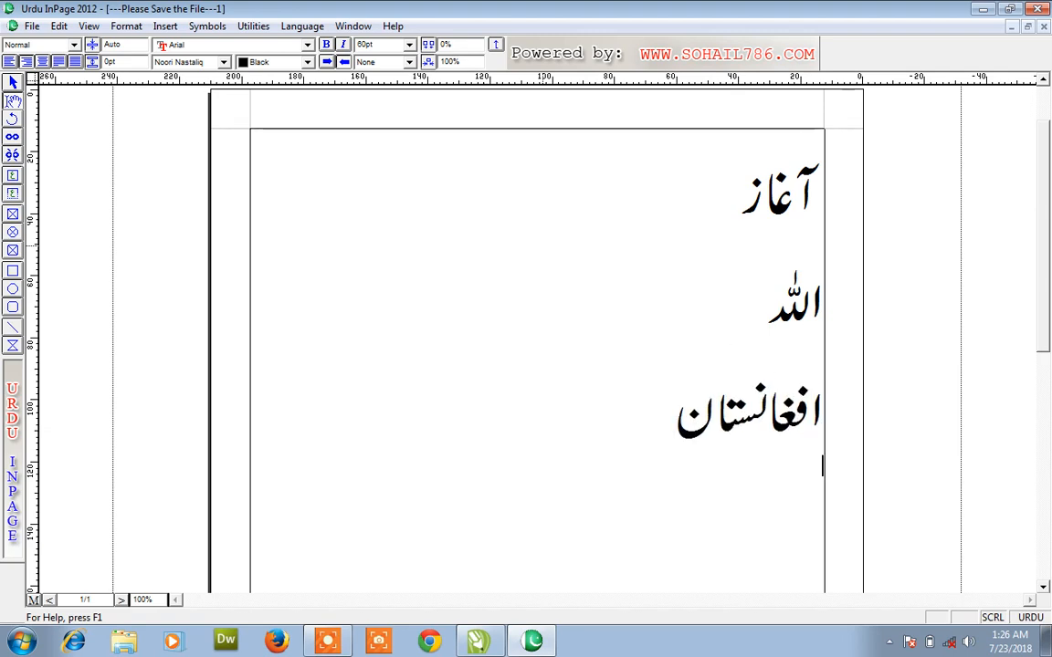
# Add the words پنجاب and گاؤں on separate lines below افغانستان.
pyautogui.write('پنجاب')
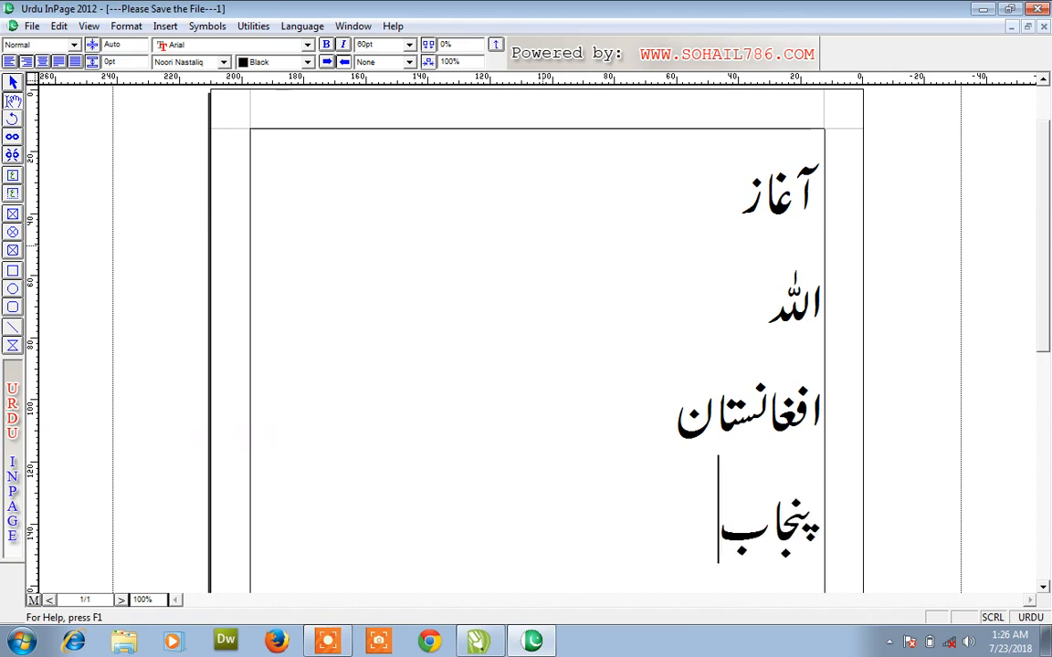
pyautogui.press('Return')
pyautogui.write('گاؤ')
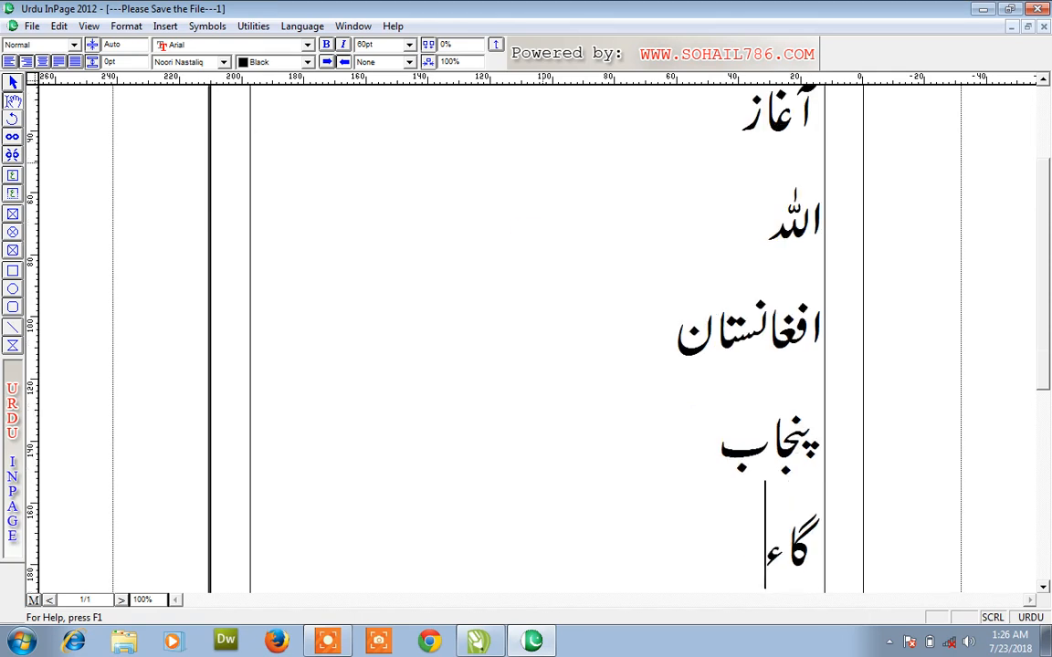
pyautogui.write('ں')
pyautogui.press('Return')
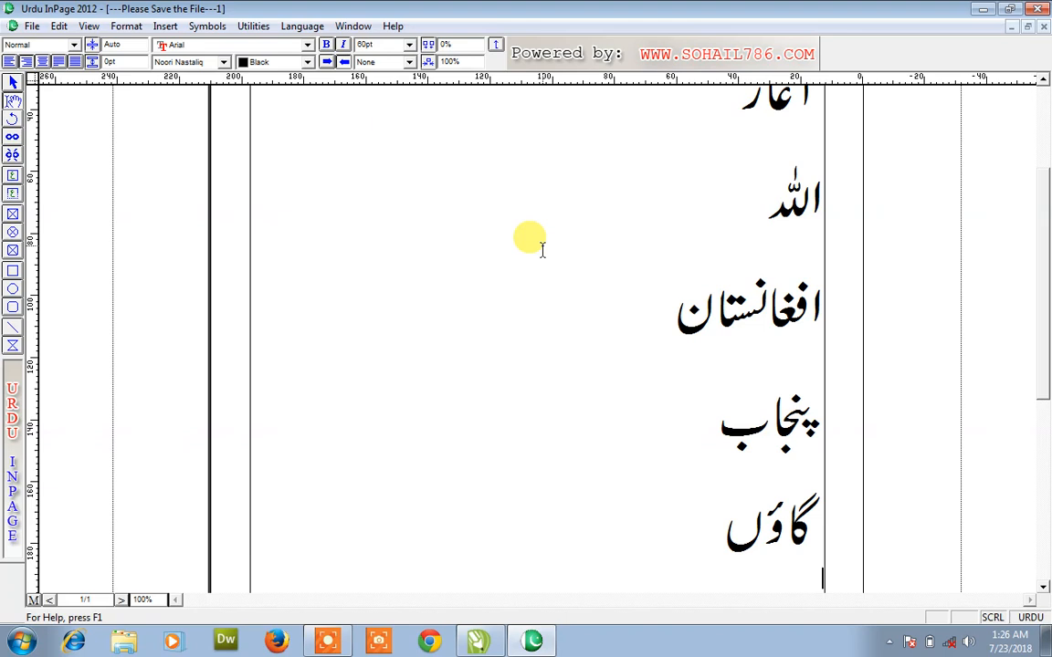
# Review the typed Urdu words line by line, going up through the list and back down to its end.
pyautogui.press('Up')
pyautogui.press('Up')
pyautogui.press('Up')
pyautogui.press('Up')
pyautogui.press('Up')
pyautogui.press('Down')
pyautogui.press('Down')
pyautogui.press('Down')
pyautogui.press('Down')
pyautogui.press('Down')
# Add the words فضول and طاقت on separate lines below گاؤں and continue onto a new line.
pyautogui.write('ف')
pyautogui.press('BackSpace')
pyautogui.press('BackSpace')
pyautogui.press('Return')
pyautogui.write('فضول')
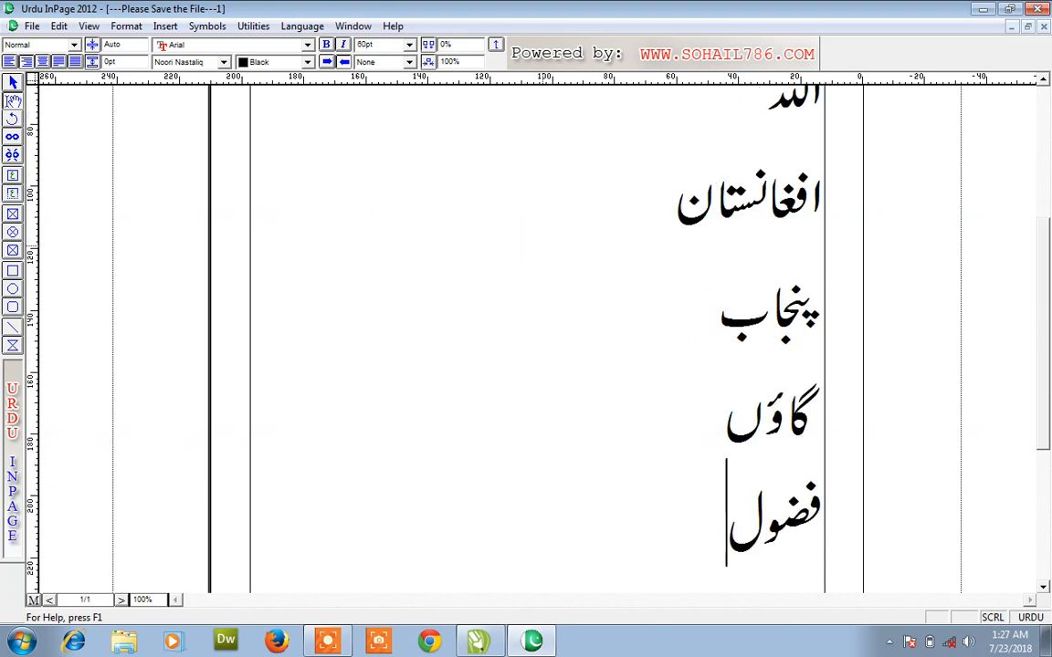
pyautogui.press('Return')
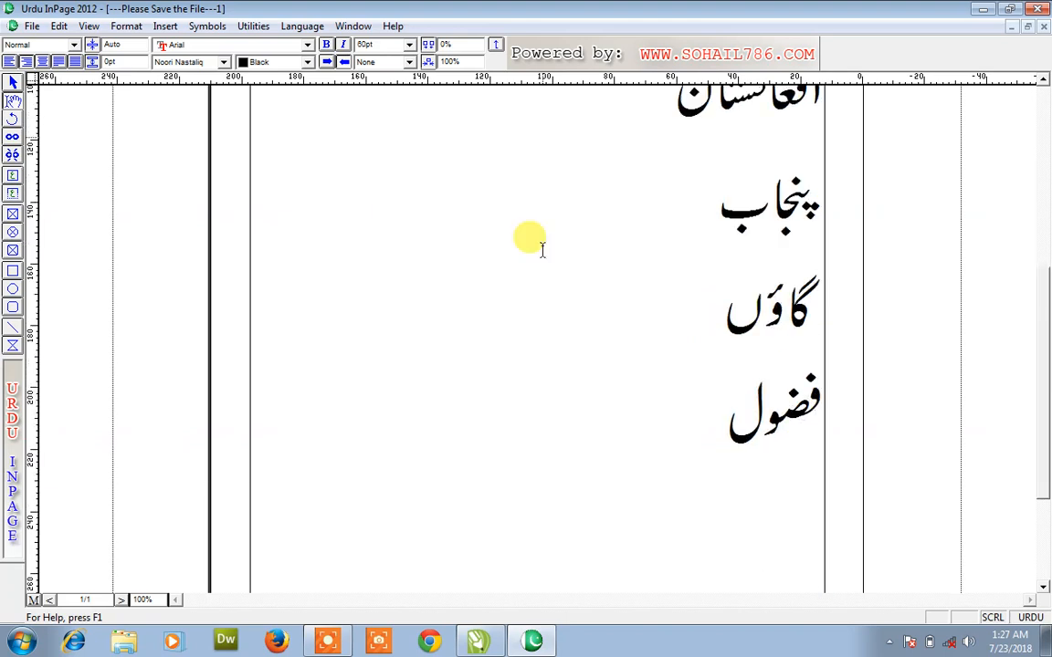
pyautogui.write('طاقت')
pyautogui.press('Return')
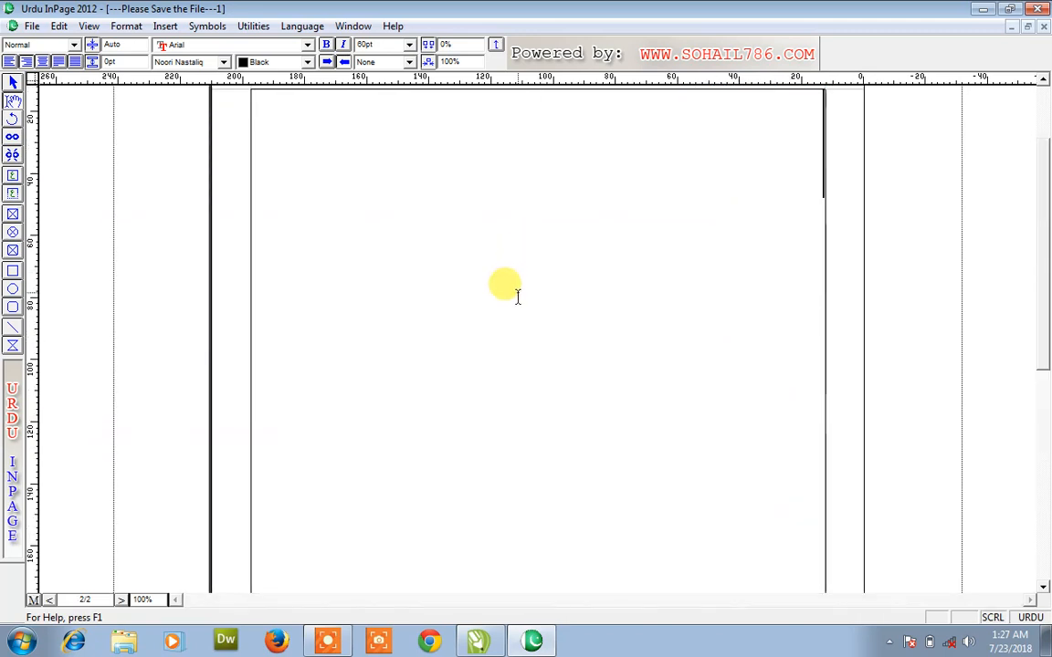
pyautogui.click(328, 641)
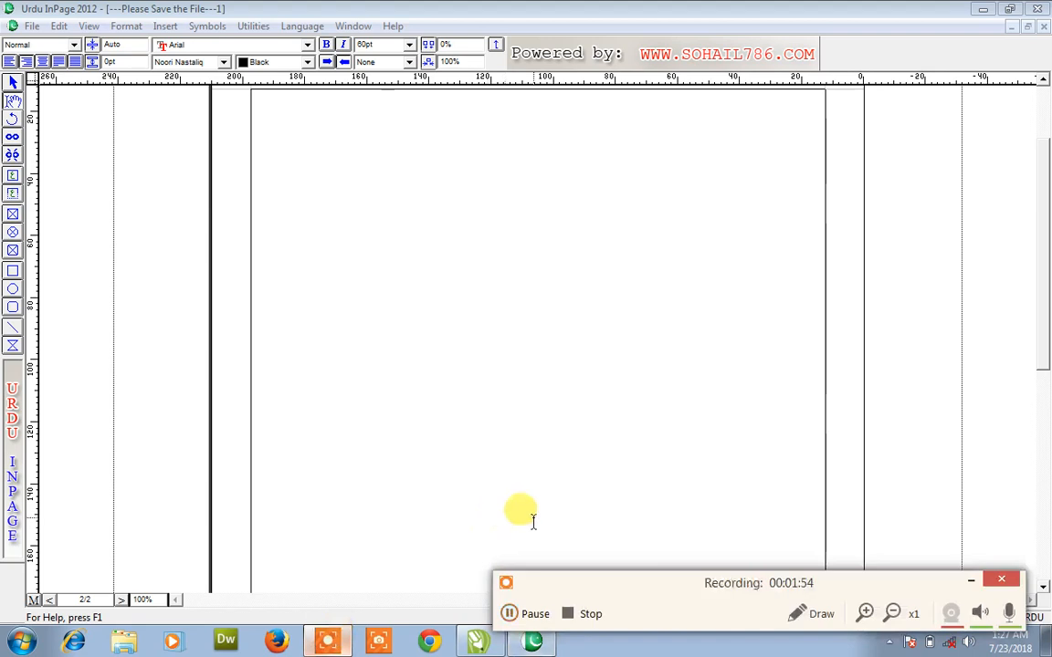
pyautogui.click(508, 613)
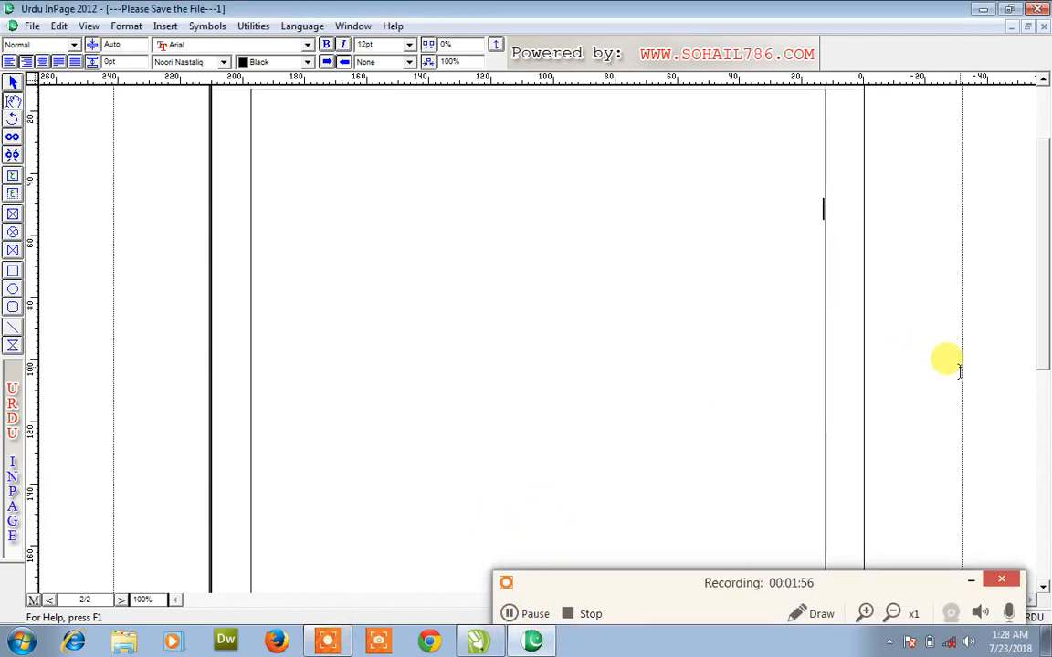
pyautogui.moveTo(1035, 388); pyautogui.dragTo(1035, 275)
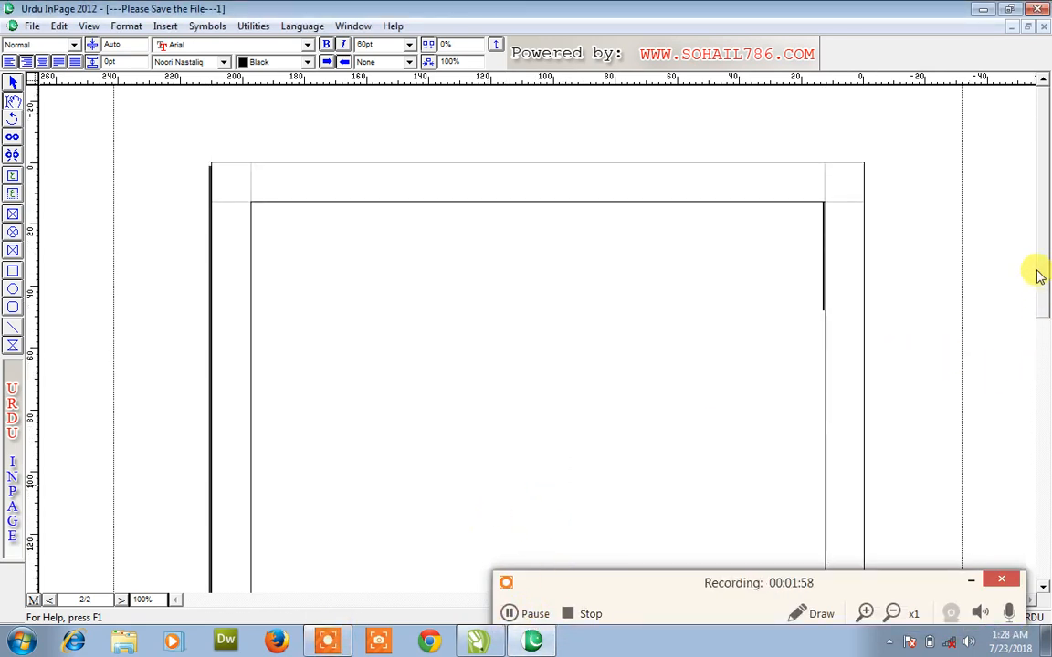
pyautogui.scroll(-5, 1038, 274)
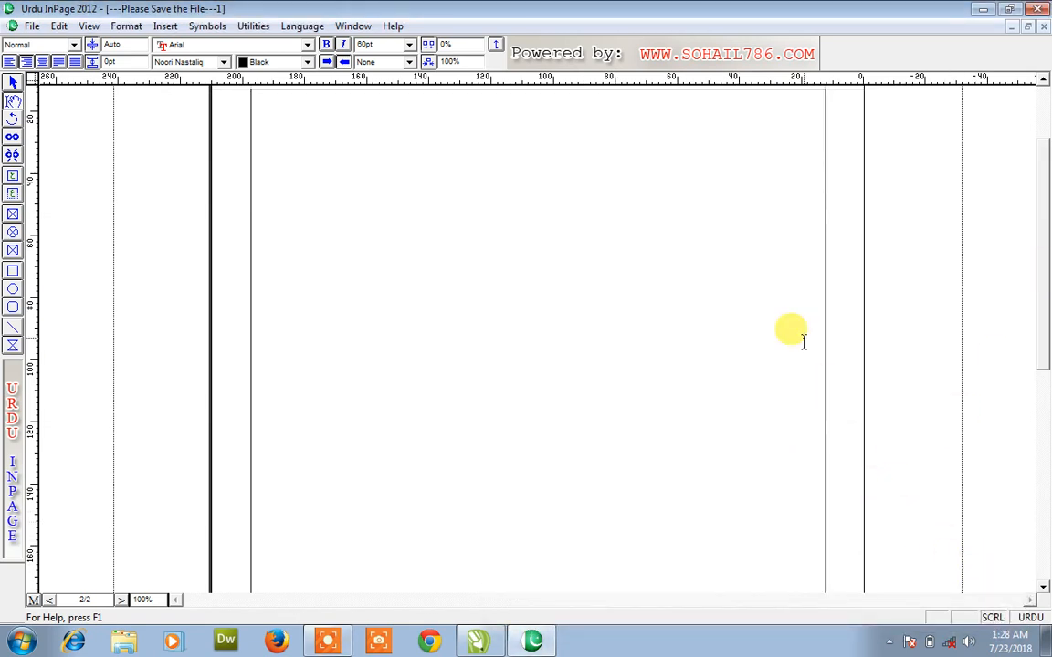
# Write the words ثبوت, ثابت and چاہیے on separate lines at the beginning of the second page.
pyautogui.write('شبوت')
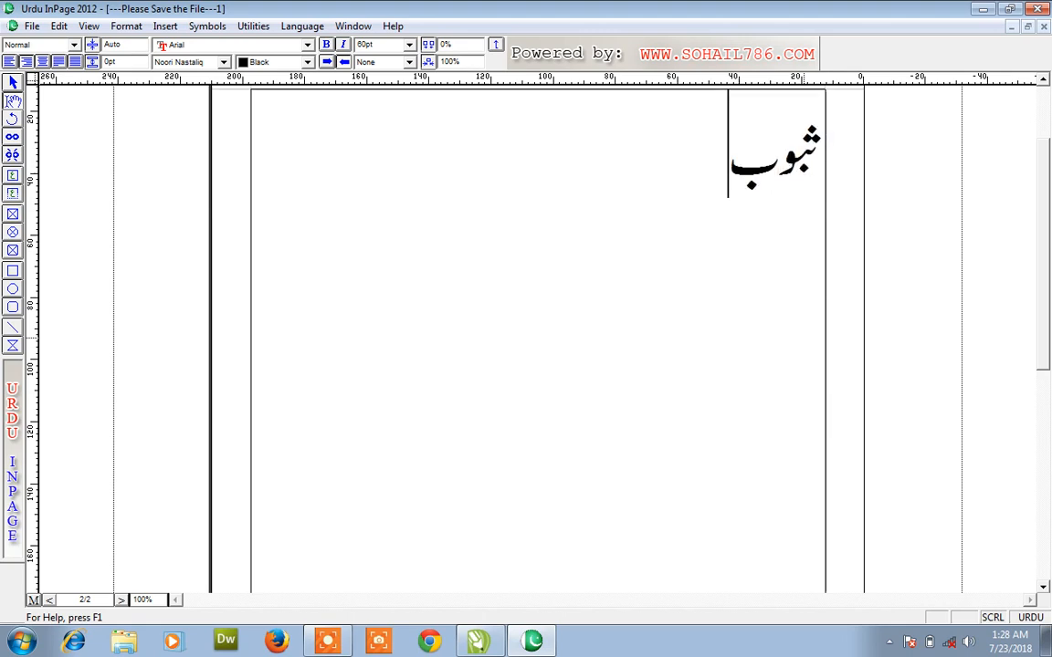
pyautogui.press('Return')
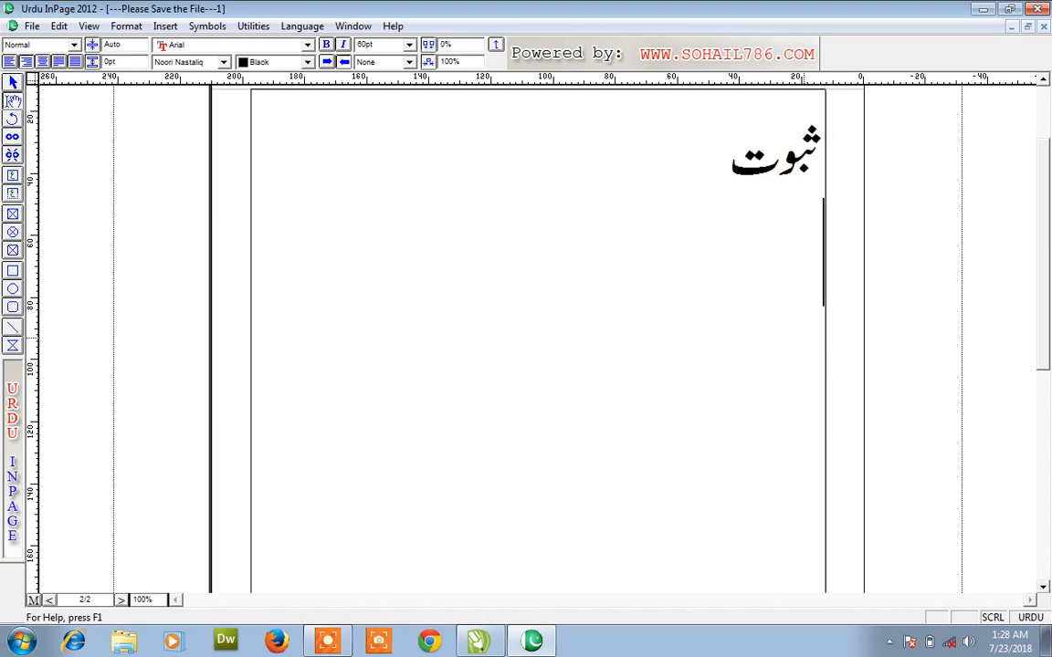
pyautogui.write('ثابت')
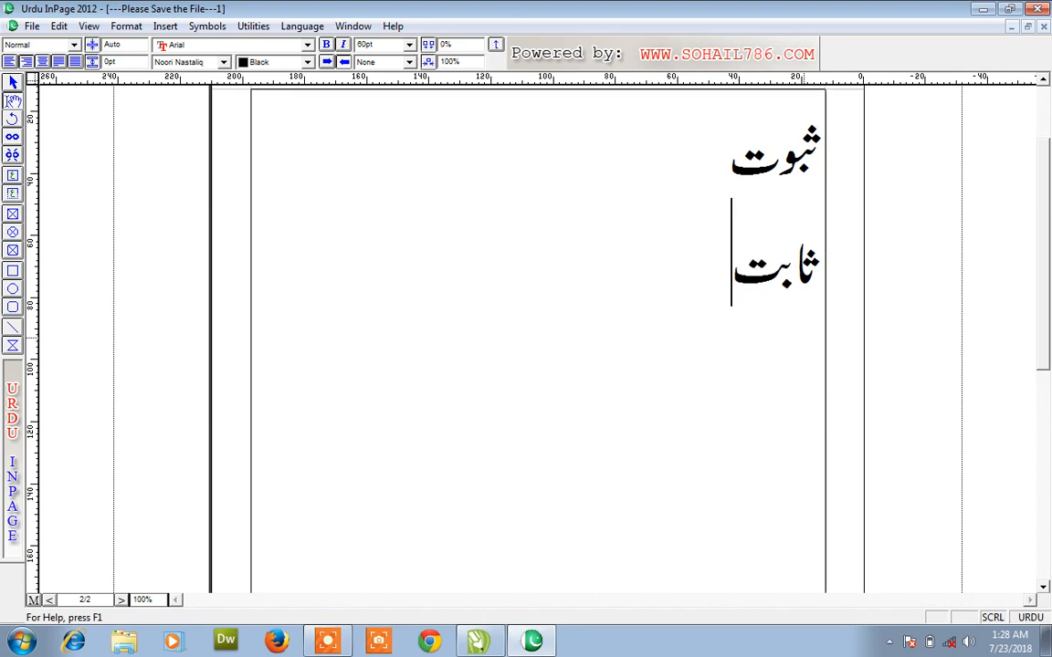
pyautogui.press('Return')
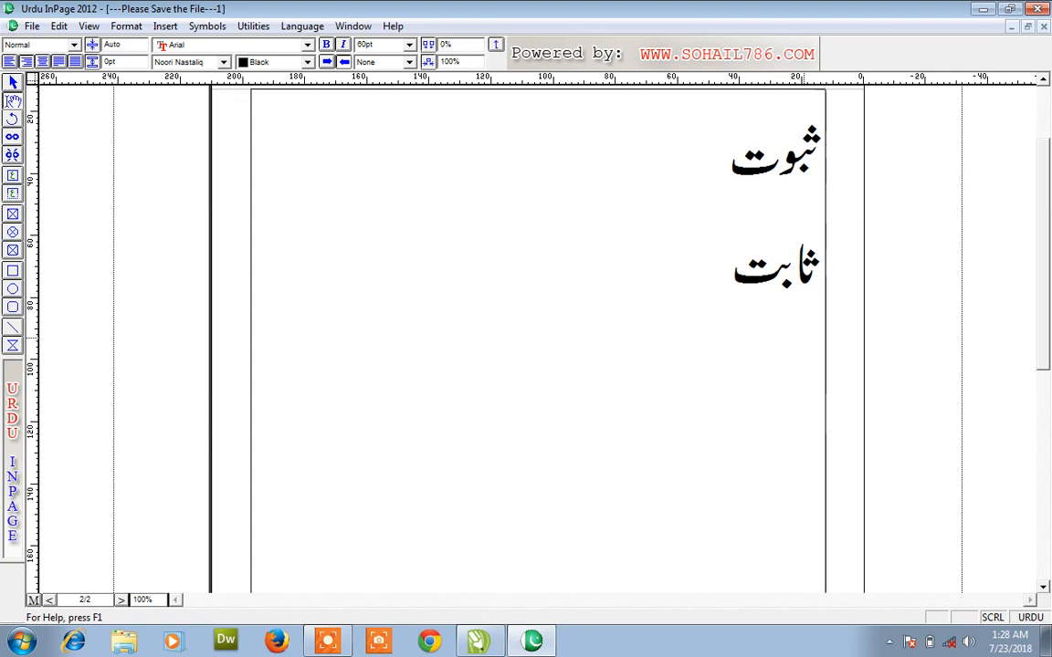
pyautogui.write('چاہیے')
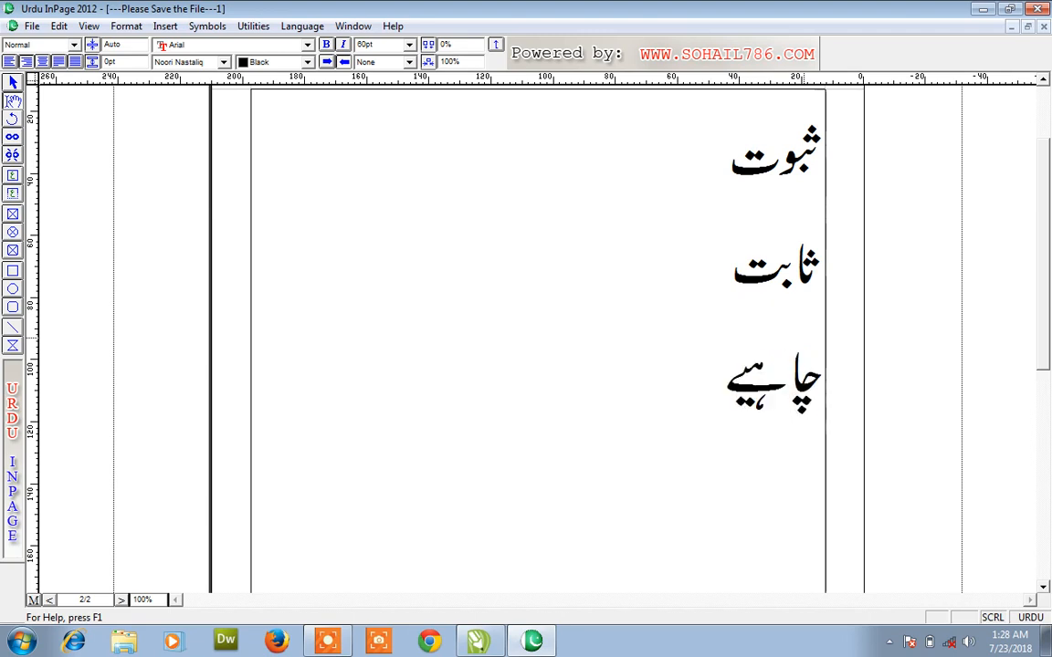
pyautogui.press('Return')
# Add the words یہ and نہ on separate lines below چاہیے.
pyautogui.write('یہ')
pyautogui.press('Return')
pyautogui.write('نہ')
pyautogui.press('Return')
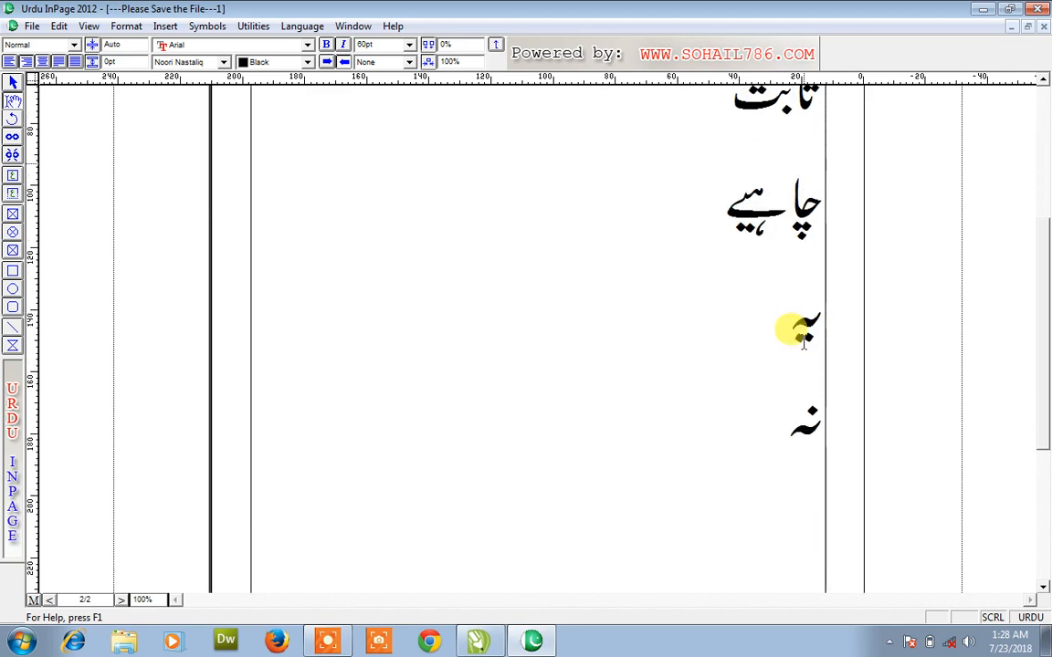
# Add the words آنکھیں and جہد on separate lines below نہ.
pyautogui.write('ان')
pyautogui.press('BackSpace')
pyautogui.press('BackSpace')
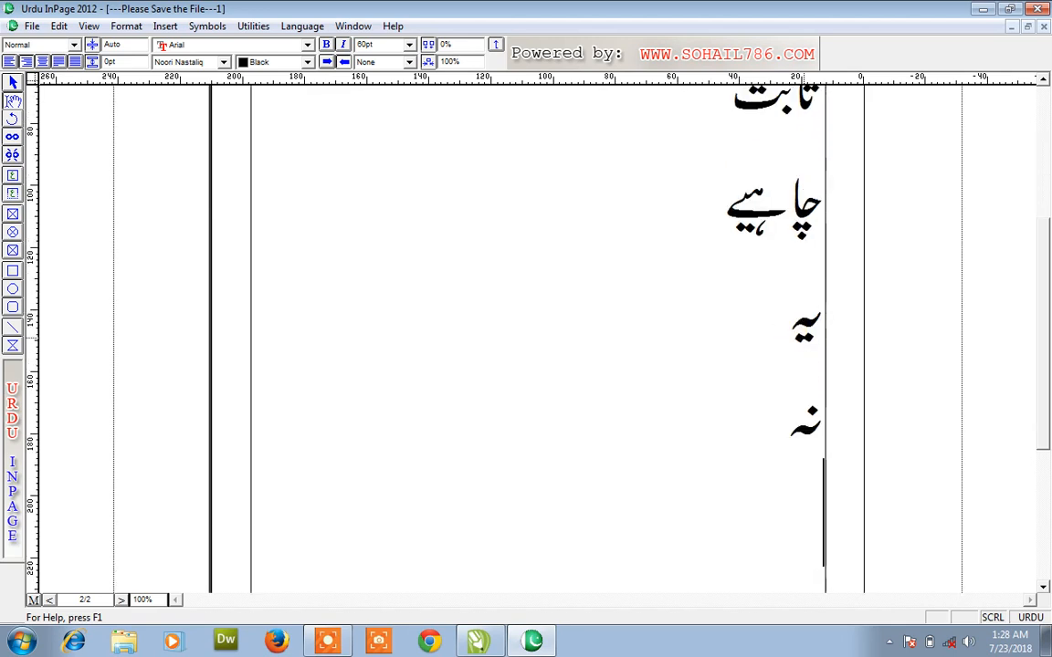
pyautogui.write('آنکھیں')
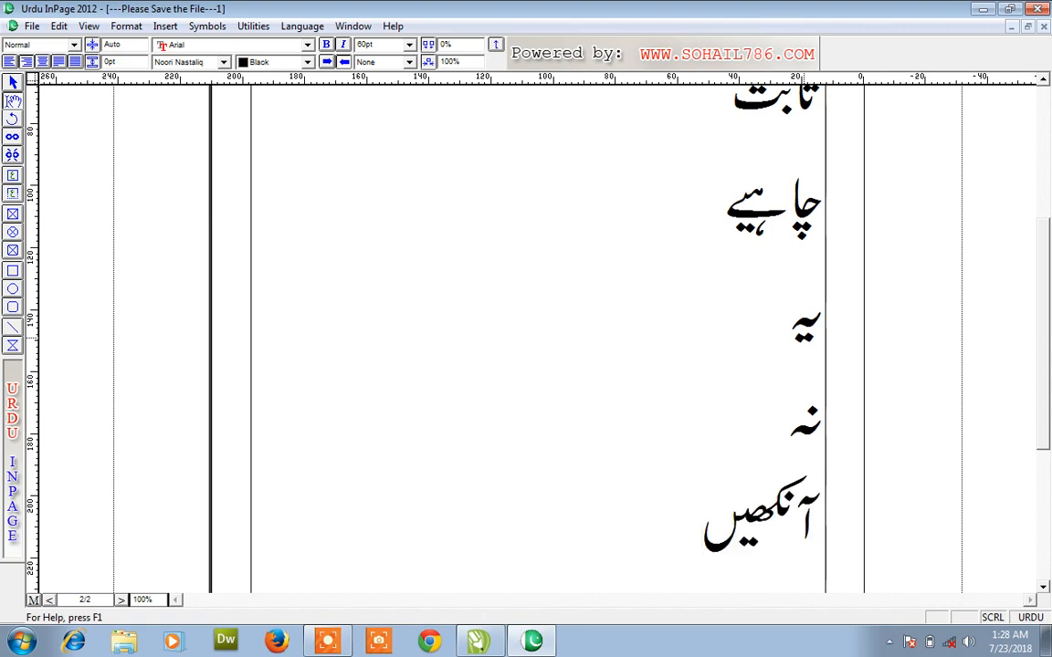
pyautogui.press('Return')
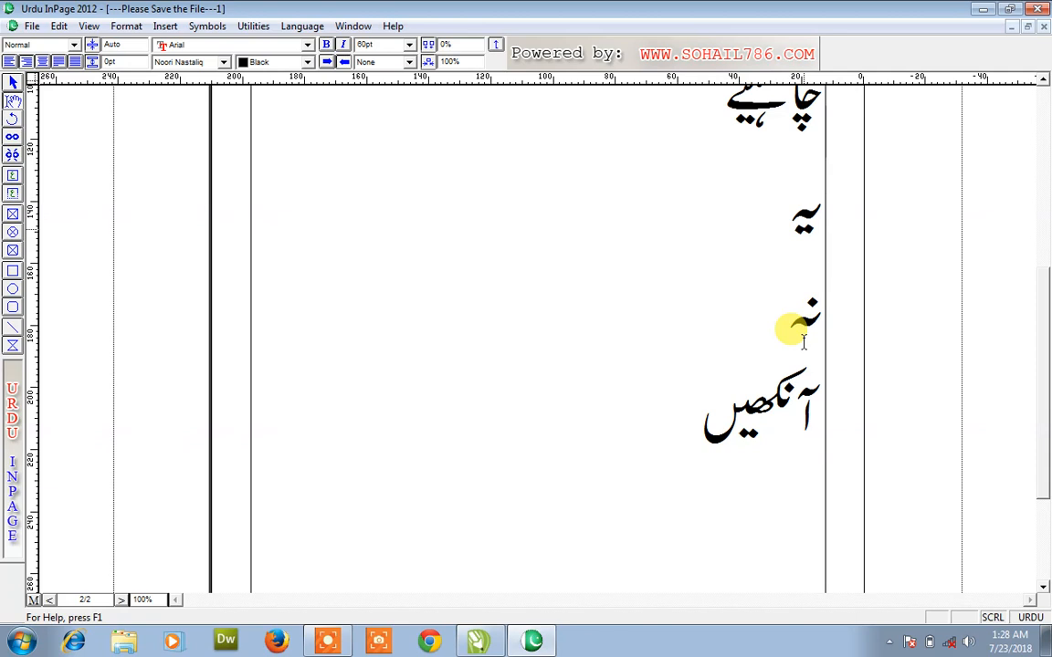
pyautogui.write('جہد')
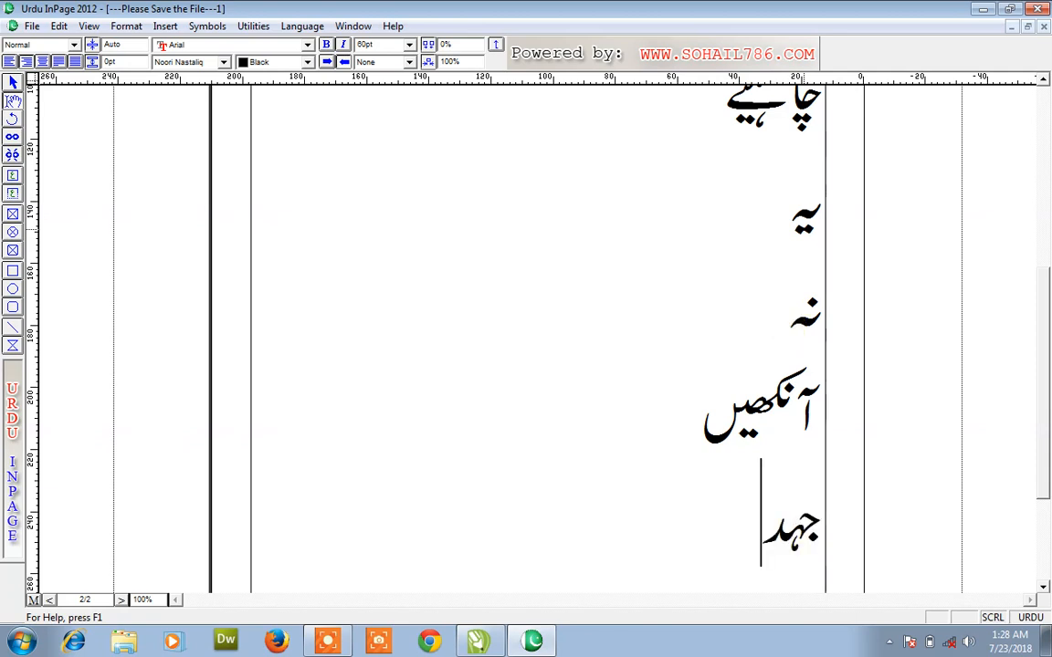
# Extend the word جہد below آنکھیں to جہدوجہد and continue onto a new line.
pyautogui.write('ہوجہد')
pyautogui.press('BackSpace')
pyautogui.press('BackSpace')
pyautogui.press('BackSpace')
pyautogui.press('BackSpace')
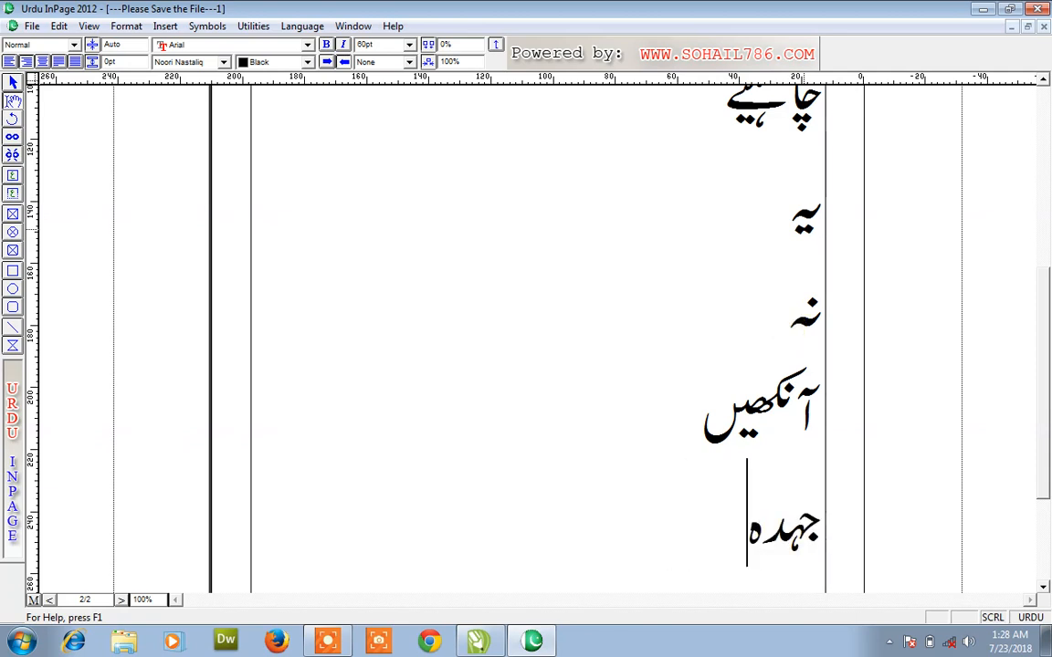
pyautogui.press('BackSpace')
pyautogui.write('وجہس')
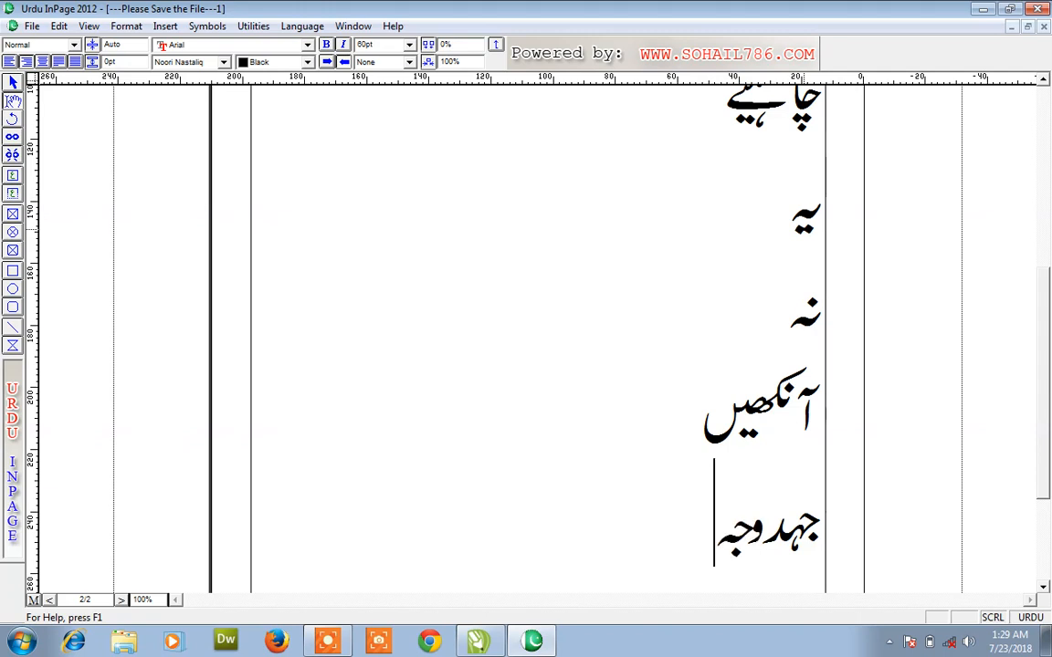
pyautogui.write(' د')
pyautogui.press('BackSpace')
pyautogui.press('BackSpace')
pyautogui.press('BackSpace')
pyautogui.write('د')
pyautogui.press('Return')
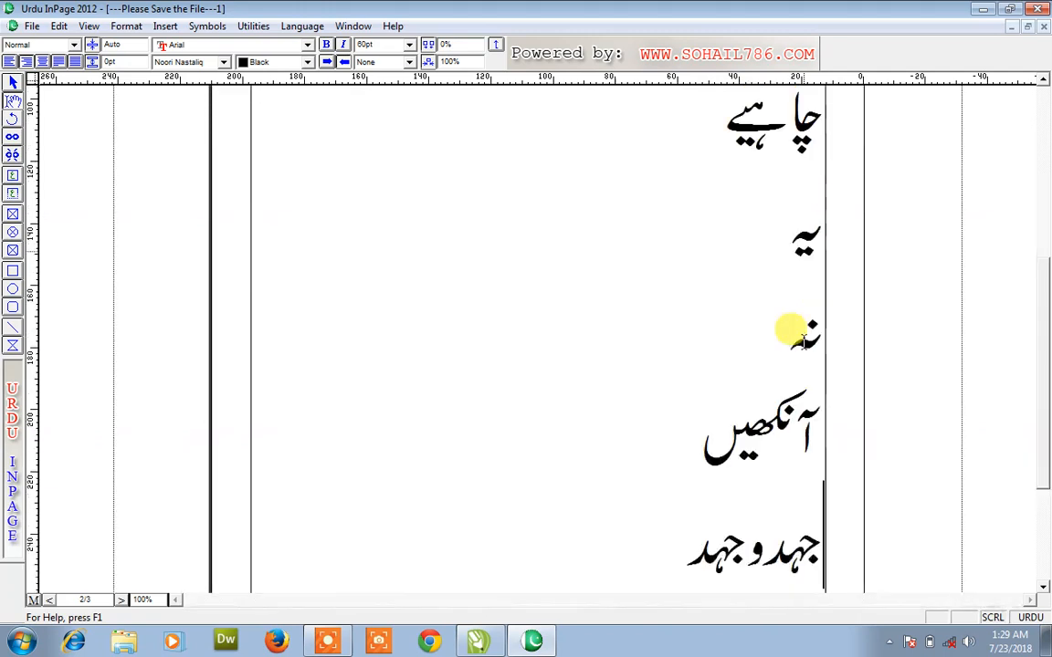
# Write the word صاف at the beginning of the third page and continue onto a new line.
pyautogui.scroll(3, 804, 341)
pyautogui.scroll(10, 803, 341)
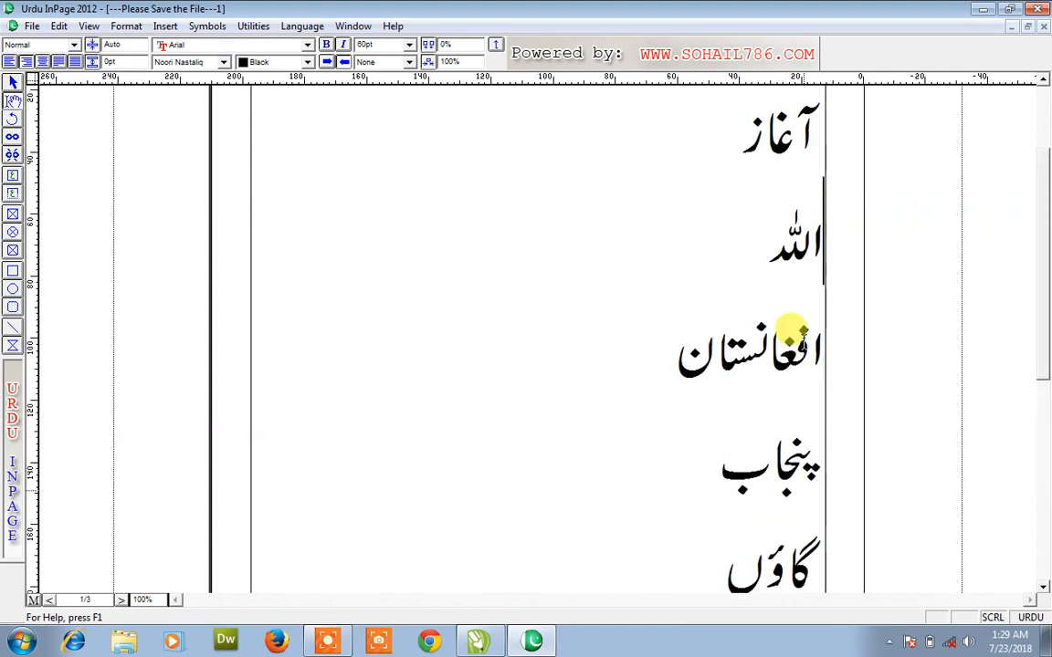
pyautogui.scroll(-10, 804, 340)
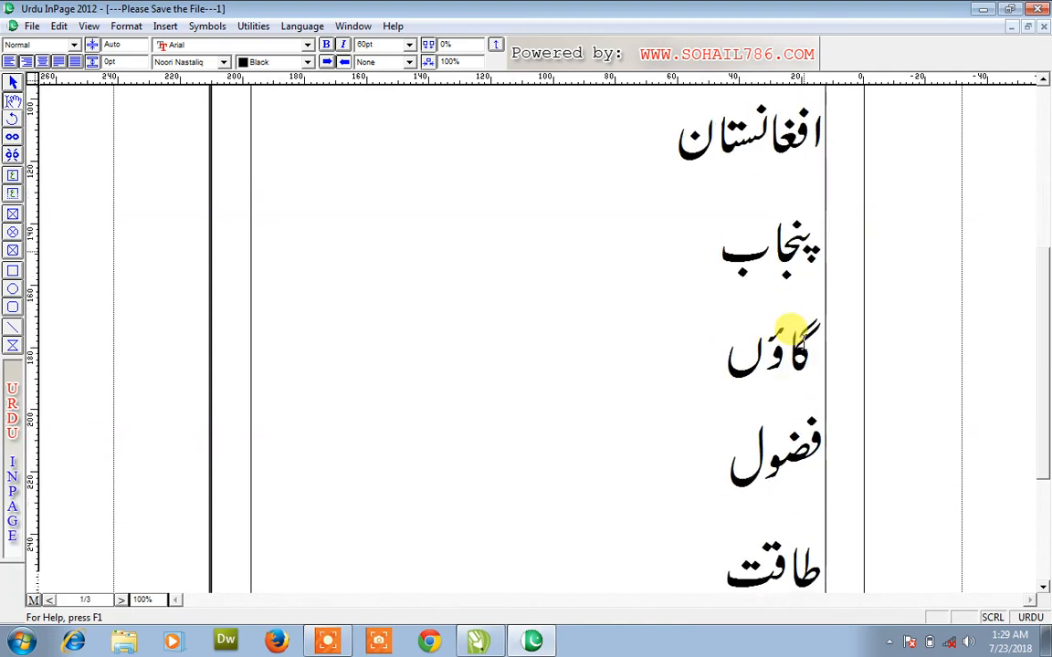
pyautogui.scroll(-10, 804, 340)
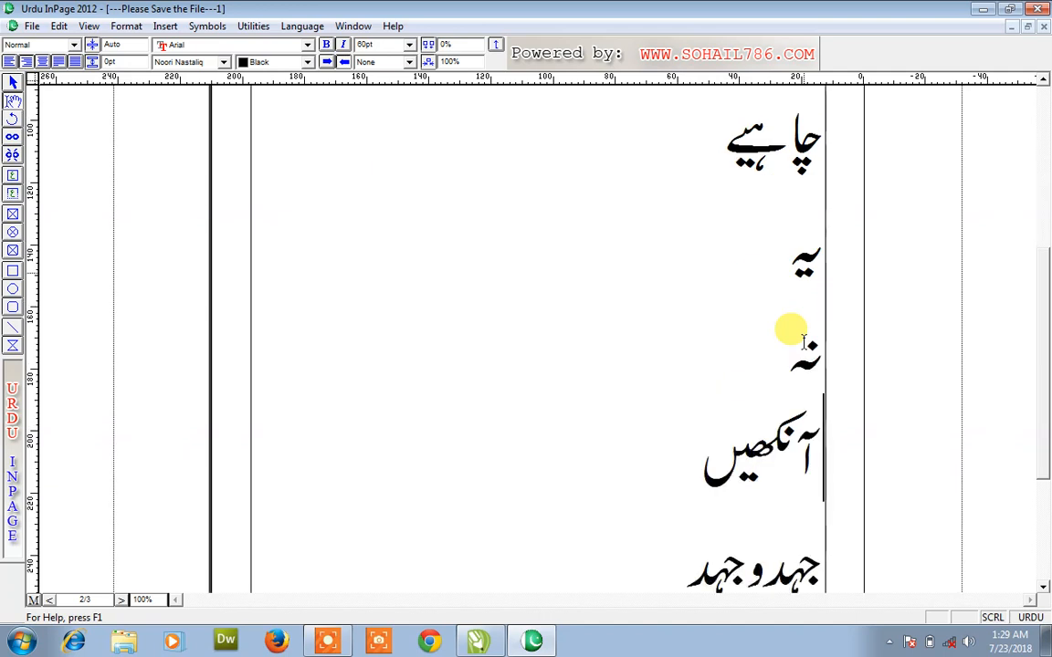
pyautogui.click(803, 341)
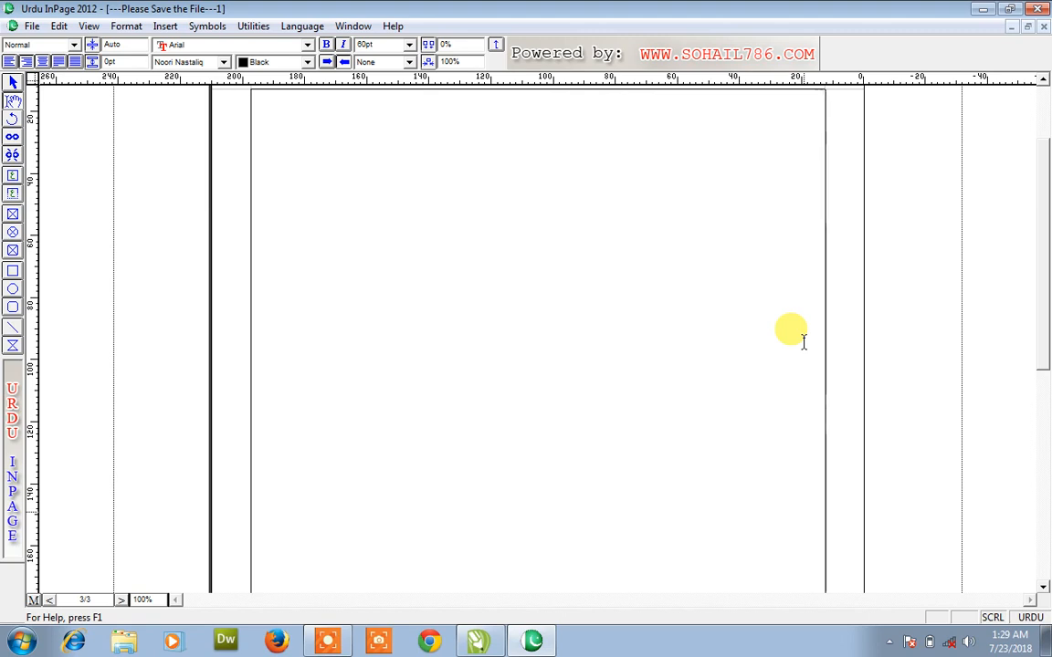
pyautogui.write('صاب')
pyautogui.press('BackSpace')
pyautogui.write('ف')
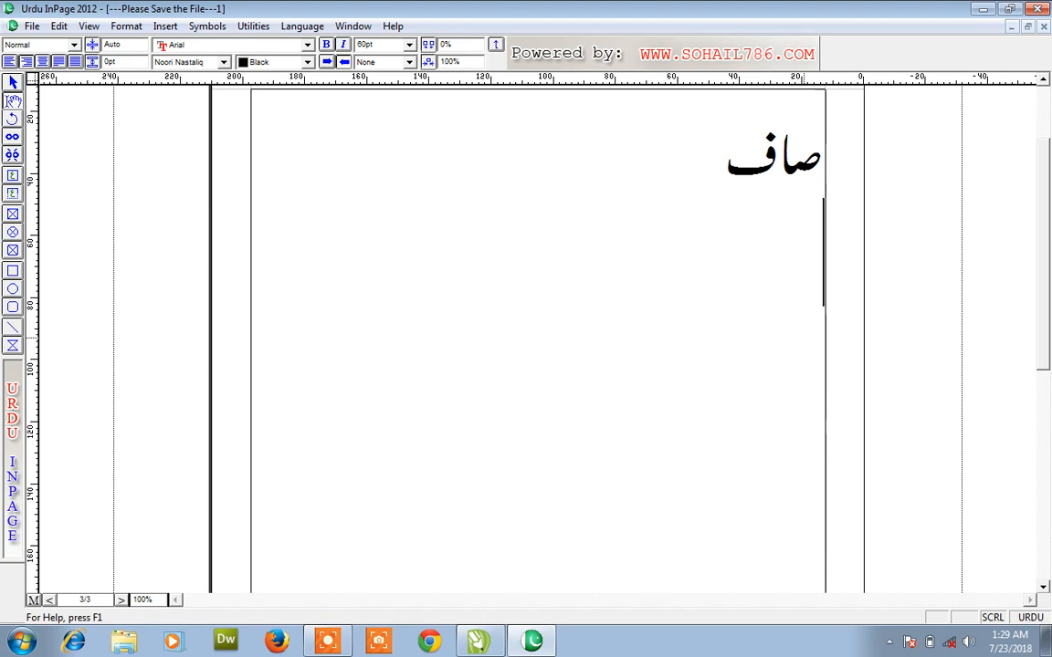
pyautogui.press('Return')
# Add the word سڑک on the line below صاف.
pyautogui.write('سا')
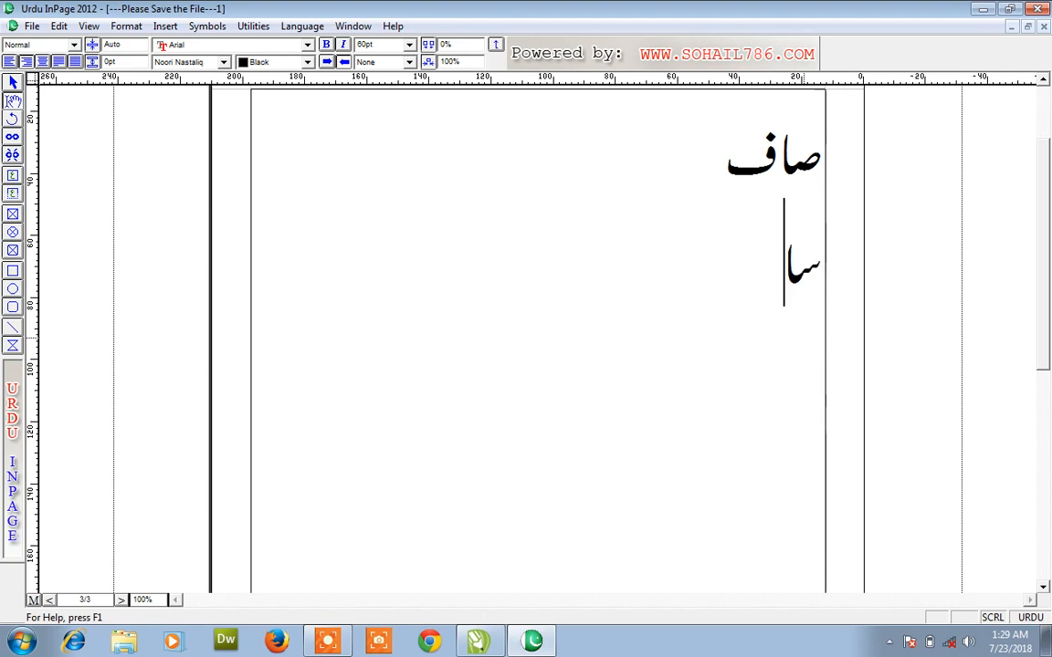
pyautogui.write('ر')
pyautogui.press('BackSpace')
pyautogui.press('BackSpace')
pyautogui.write('ڑک')
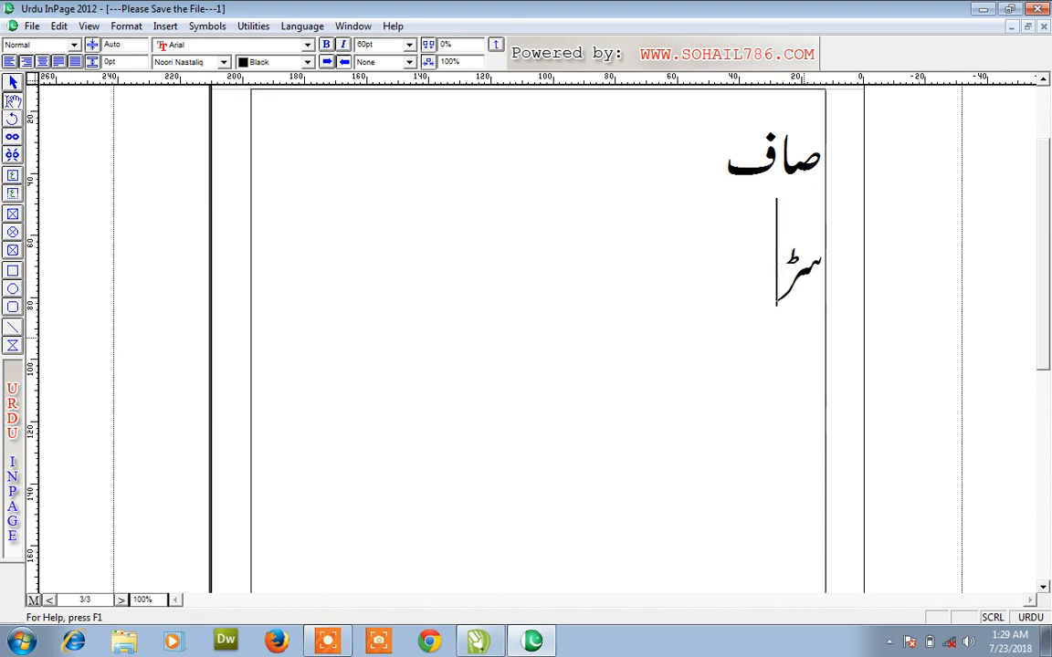
pyautogui.press('Return')
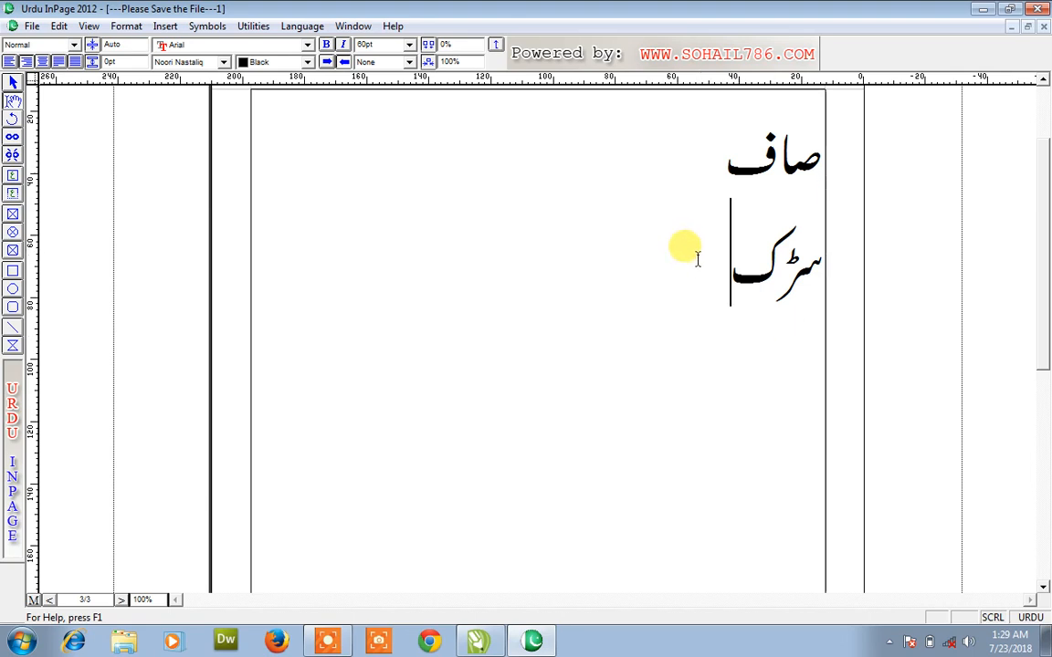
# Colour the word سڑک on the third page red and select the word again.
pyautogui.moveTo(681, 244); pyautogui.dragTo(817, 268)
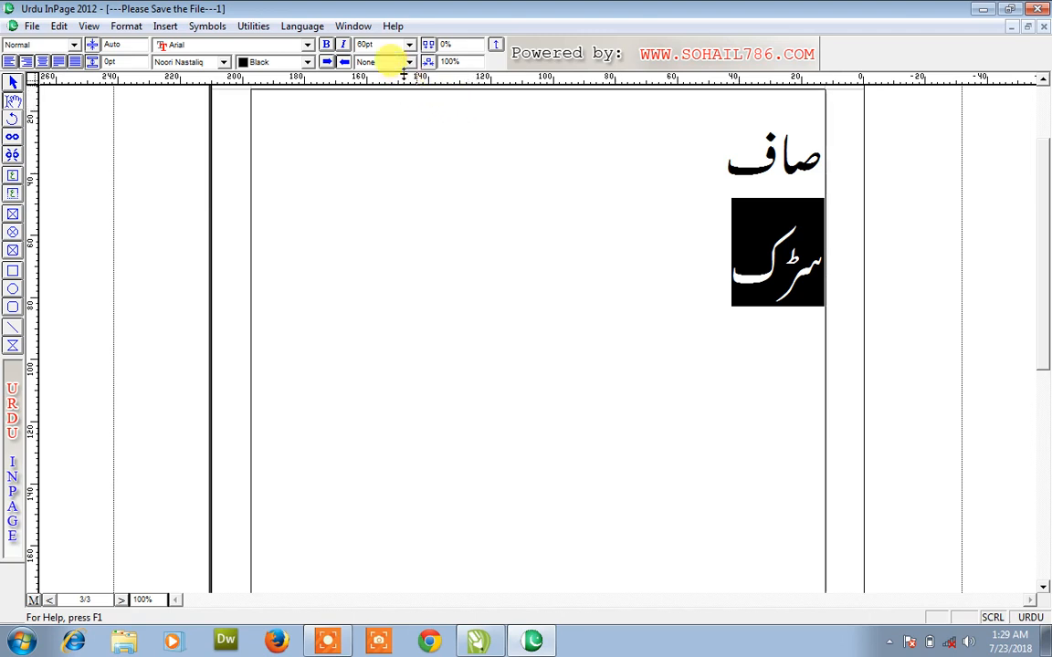
pyautogui.click(307, 64)
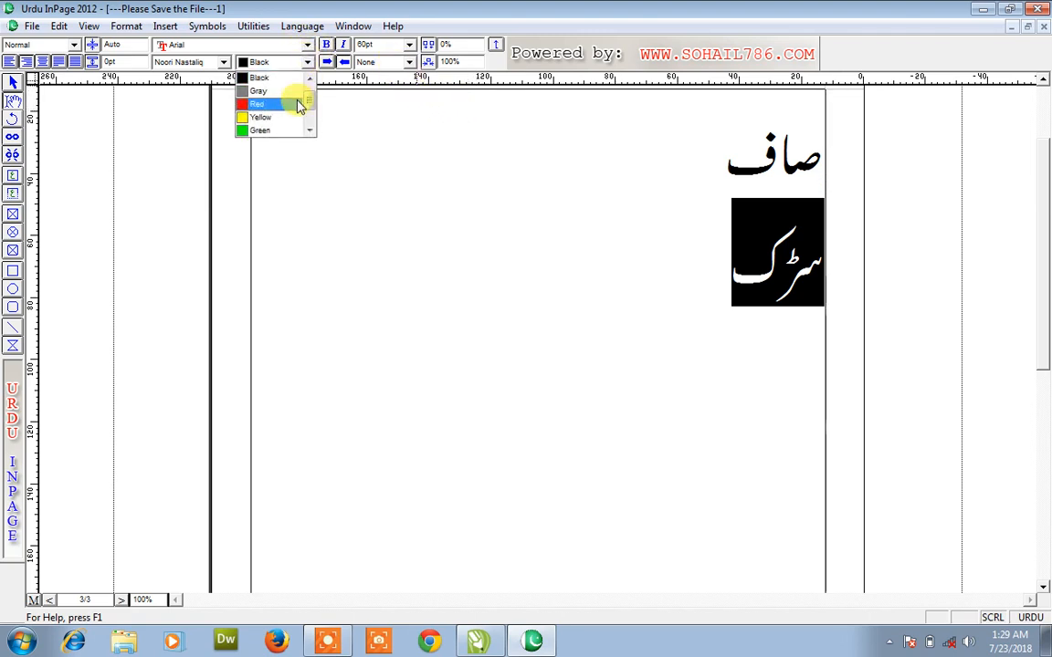
pyautogui.click(298, 103)
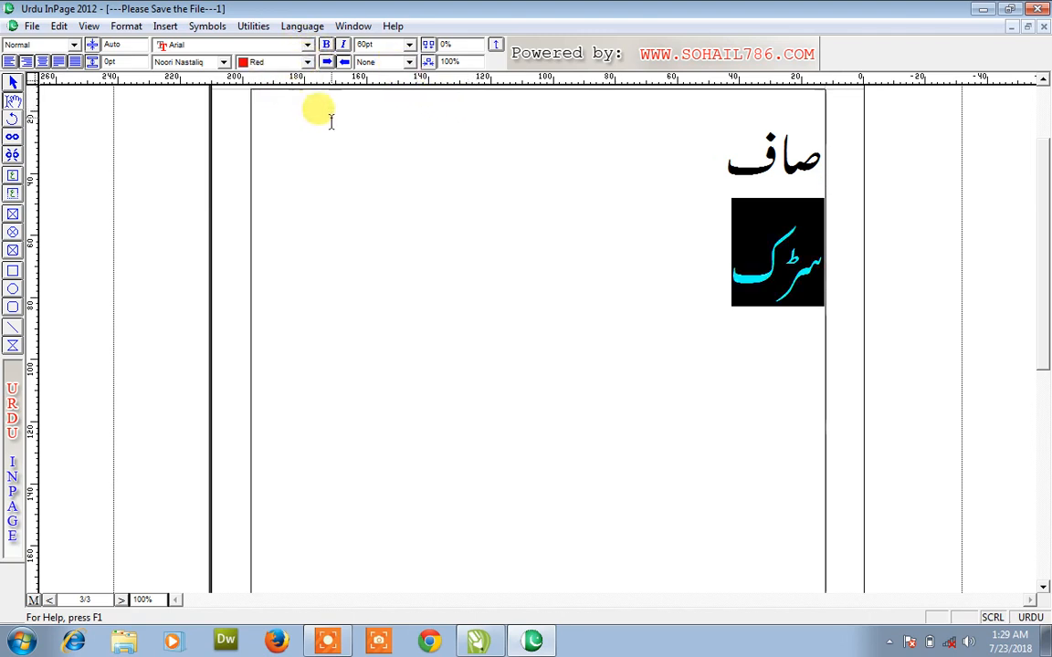
pyautogui.click(330, 119)
pyautogui.moveTo(708, 272); pyautogui.dragTo(833, 276)
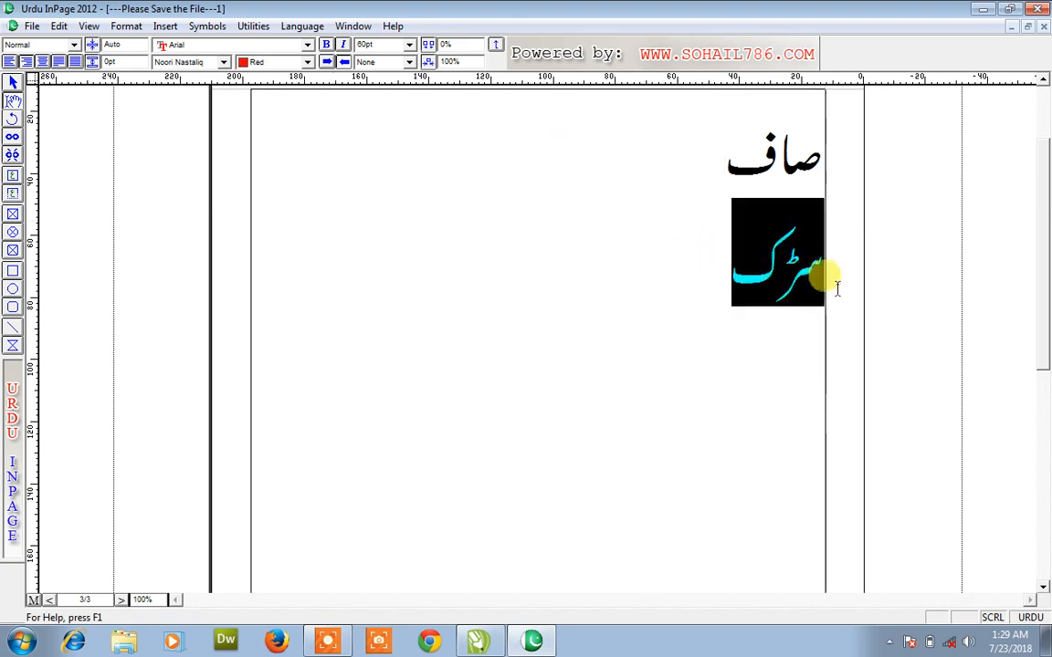
# Try the Urdu fonts Lahori Nastaliq, Aasaar Contour and Aseer on the selected word سڑک.
pyautogui.click(218, 63)
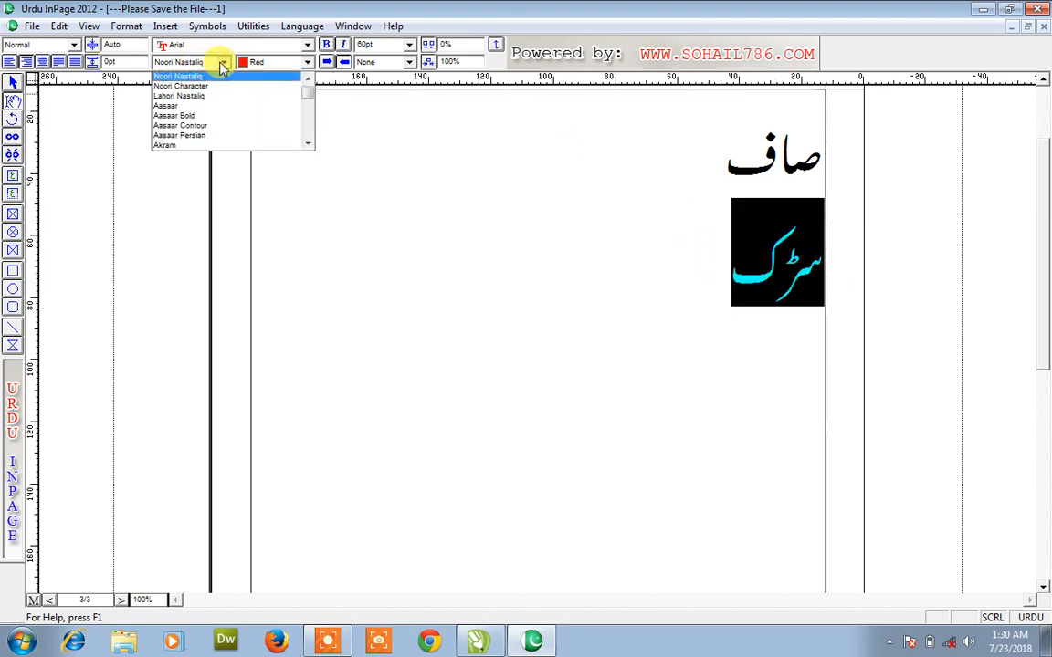
pyautogui.click(218, 94)
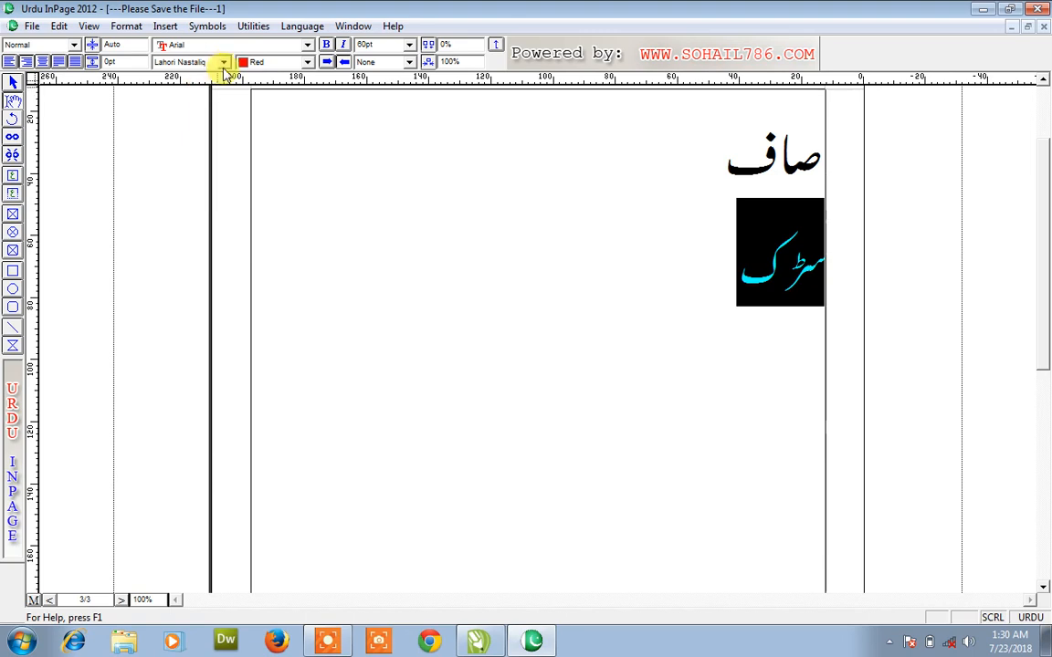
pyautogui.click(222, 62)
pyautogui.click(222, 106)
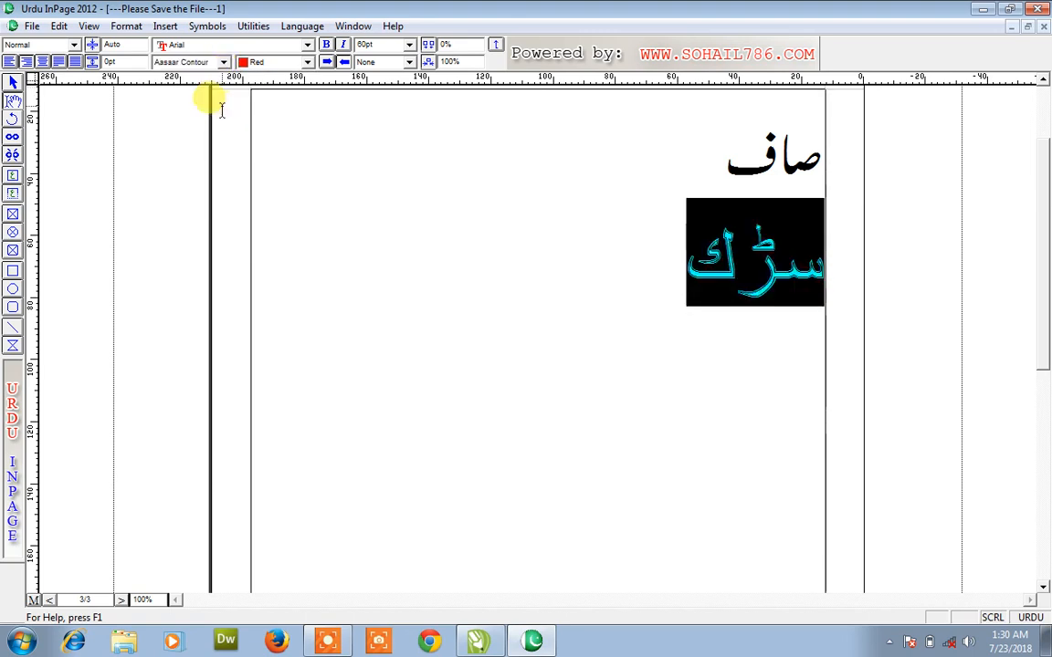
pyautogui.click(222, 62)
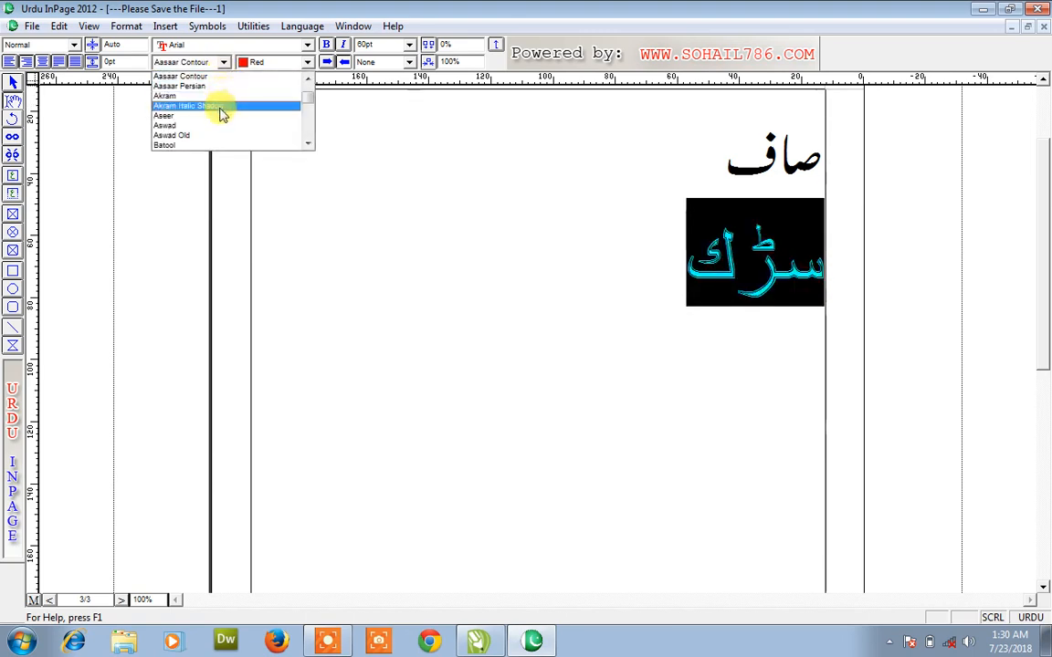
pyautogui.click(218, 107)
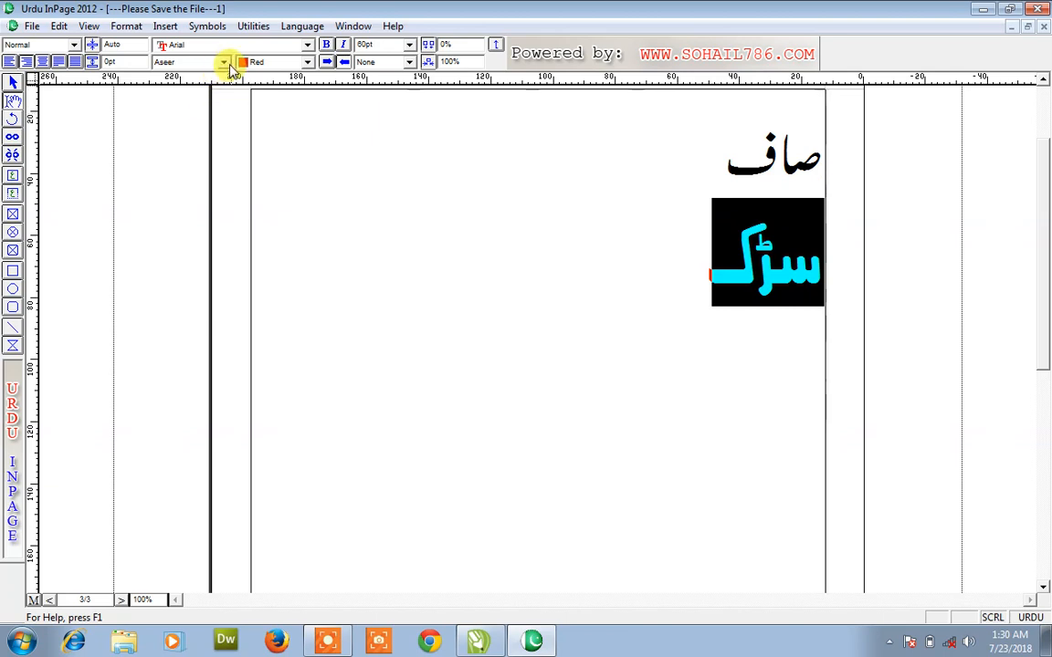
# Set the font of the word سڑک to Bombay Black and deselect it.
pyautogui.click(224, 62)
pyautogui.click(225, 125)
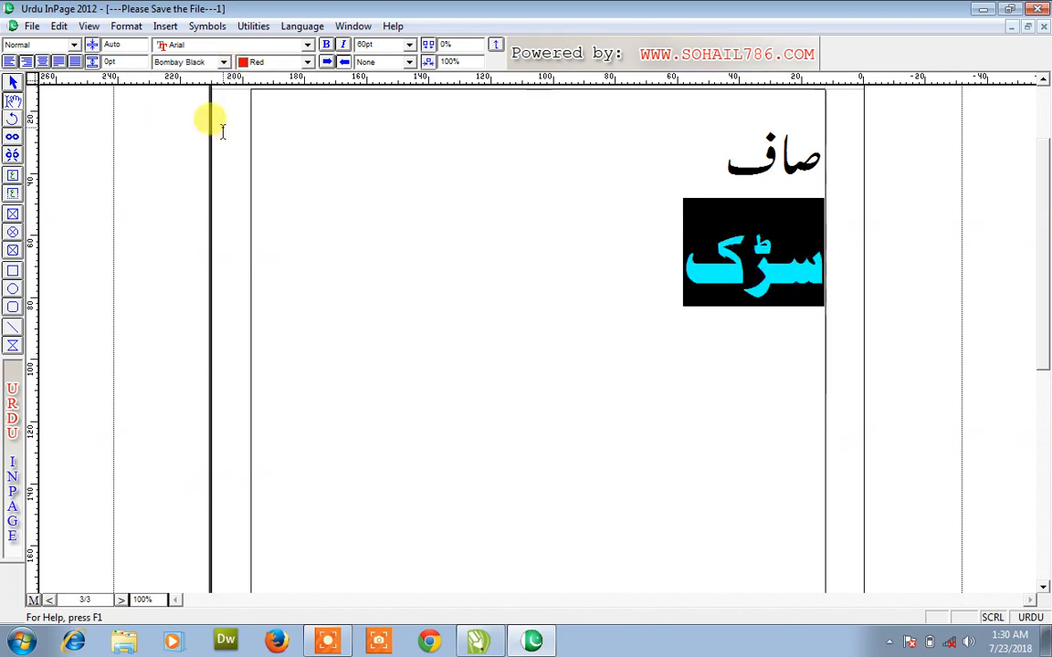
pyautogui.click(474, 266)
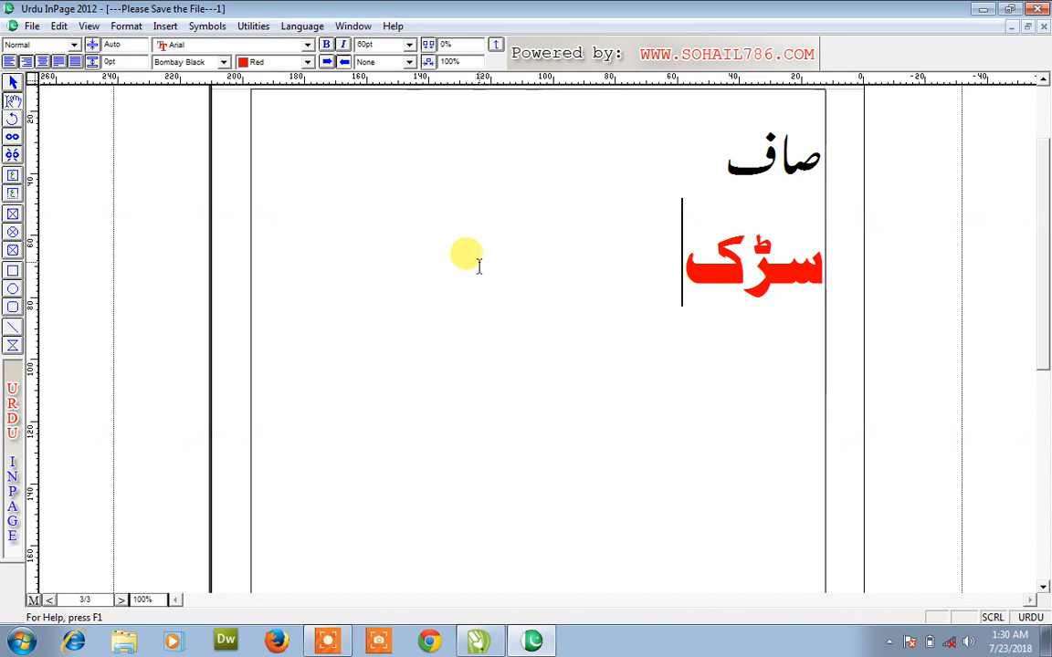
# Stretch the red word سڑک by inserting several kashida elongation characters between س and ڑ.
pyautogui.click(774, 272)
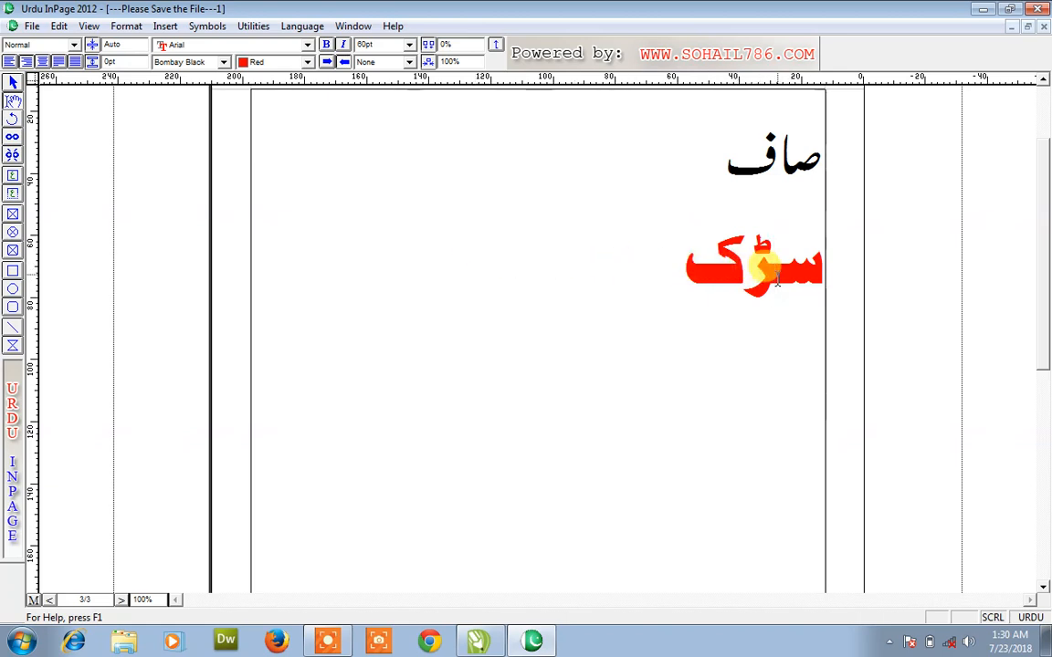
pyautogui.moveTo(676, 256); pyautogui.dragTo(834, 287)
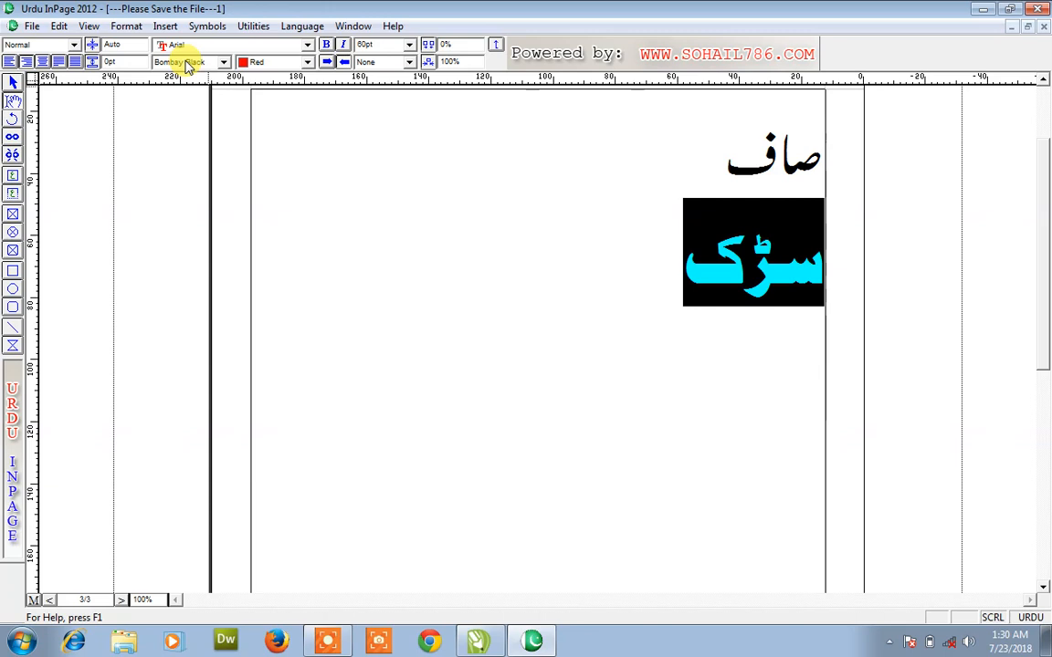
pyautogui.click(312, 211)
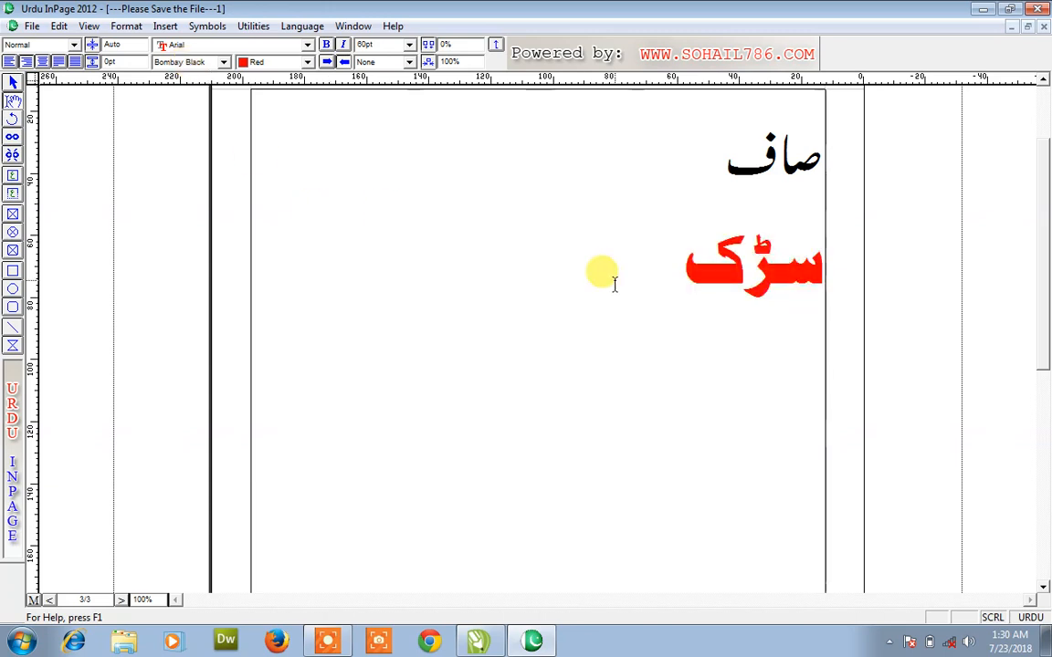
pyautogui.click(777, 260)
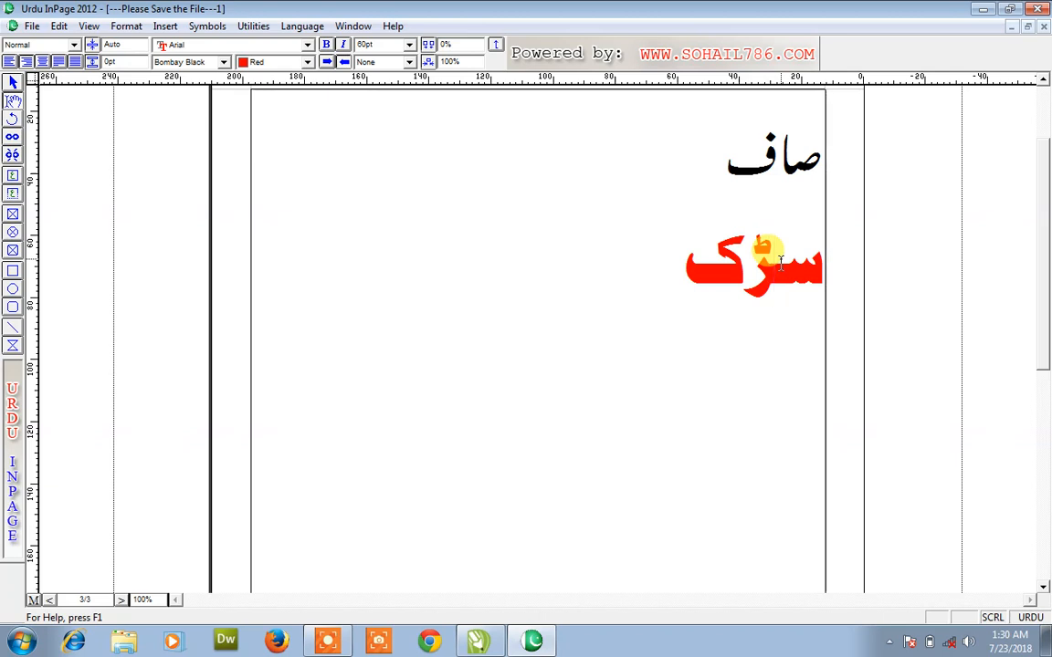
pyautogui.write('ــــــ')
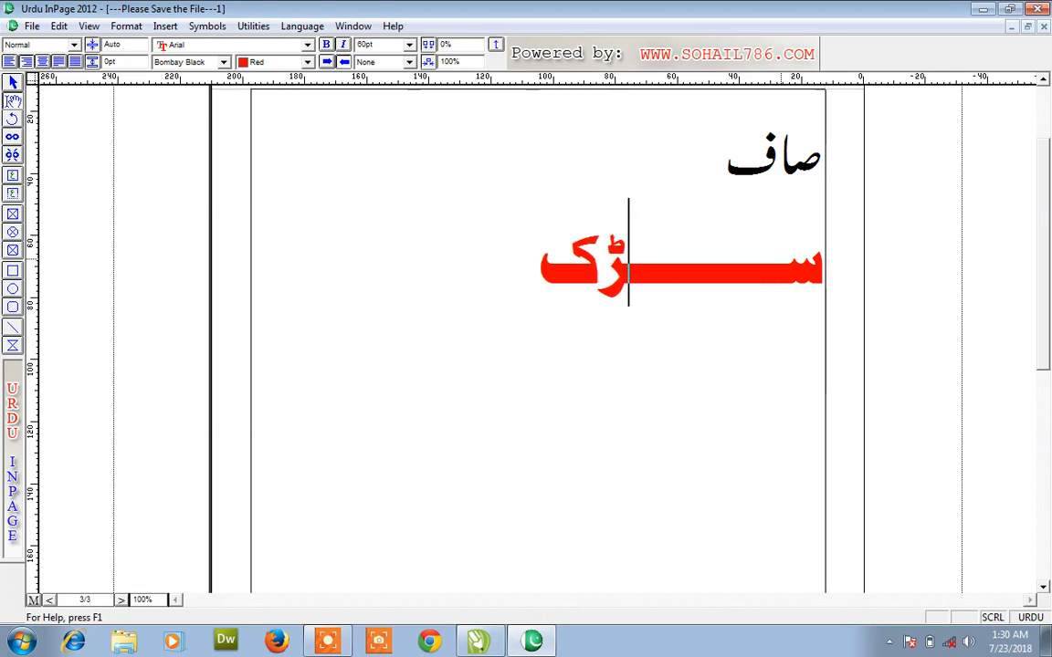
# Add the word پاکستان on a new line below the stretched word سڑک.
pyautogui.doubleClick(559, 264)
pyautogui.click(552, 264)
pyautogui.press('Right')
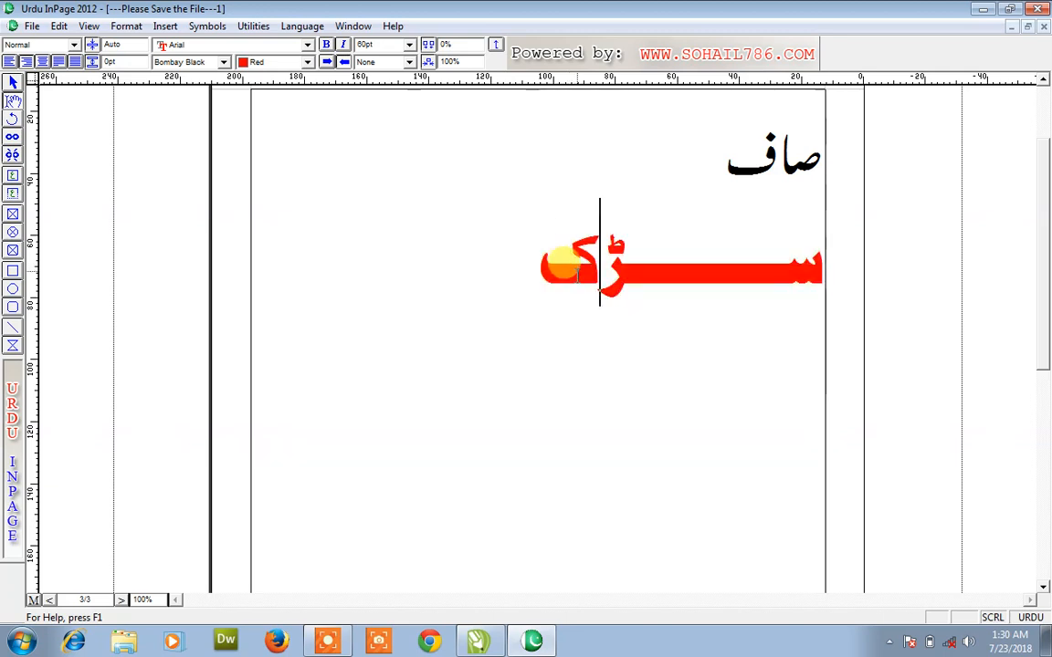
pyautogui.press('Left')
pyautogui.press('Left')
pyautogui.press('Return')
pyautogui.write('پاکساتن')
pyautogui.press('BackSpace')
pyautogui.press('BackSpace')
pyautogui.press('BackSpace')
pyautogui.press('BackSpace')
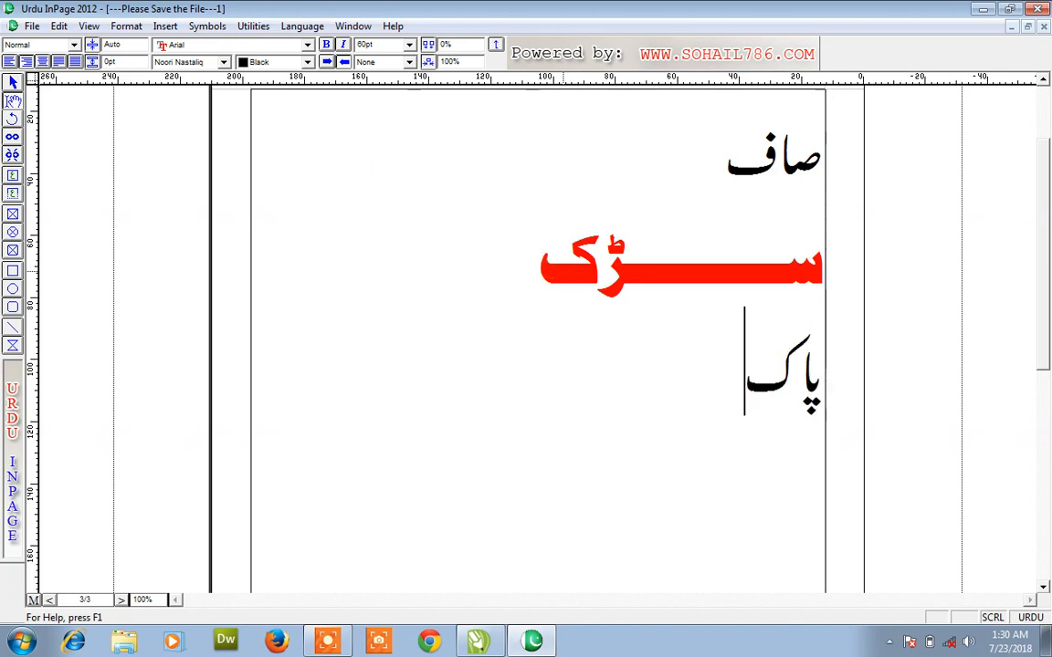
pyautogui.write('ستان')
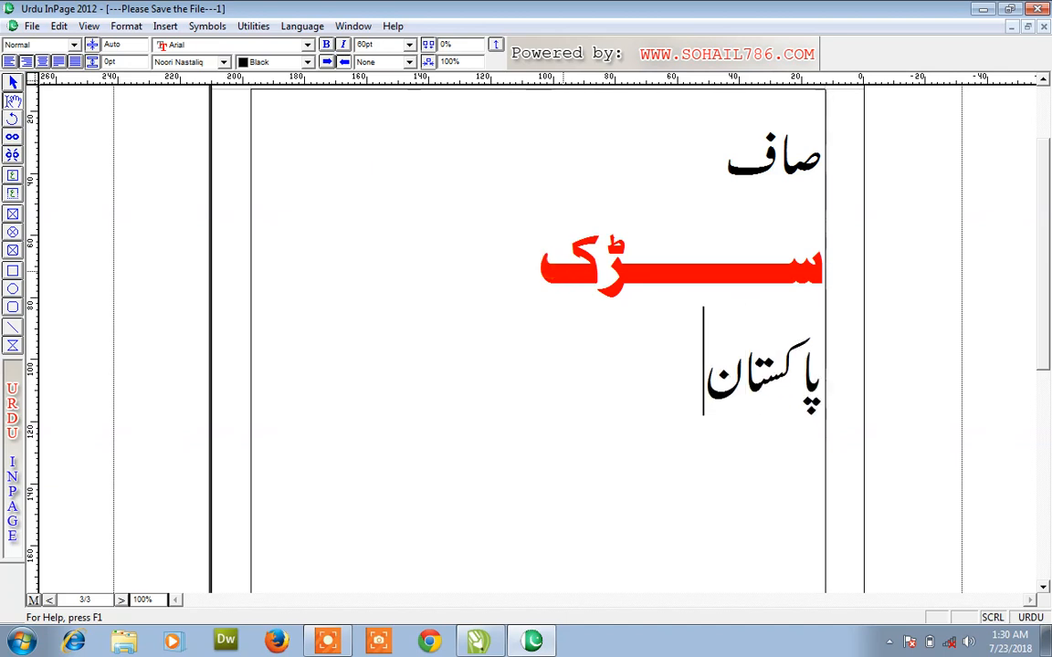
# Select the word پاکستان on the third line, set its font to Bombay Black and deselect it.
pyautogui.click(749, 379)
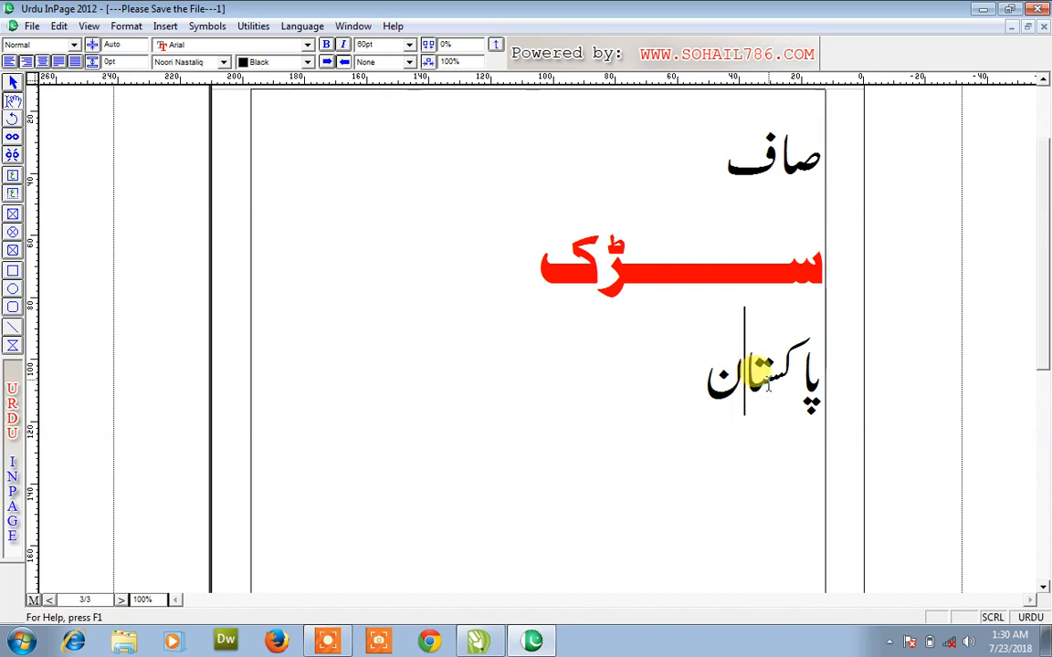
pyautogui.click(778, 387)
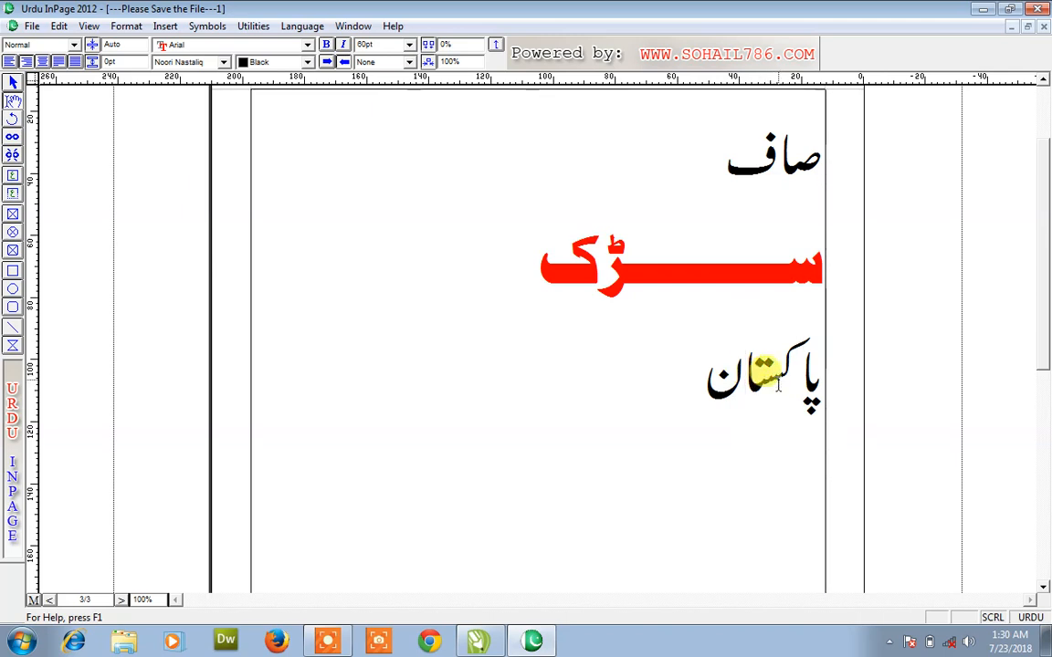
pyautogui.moveTo(704, 372); pyautogui.dragTo(824, 370)
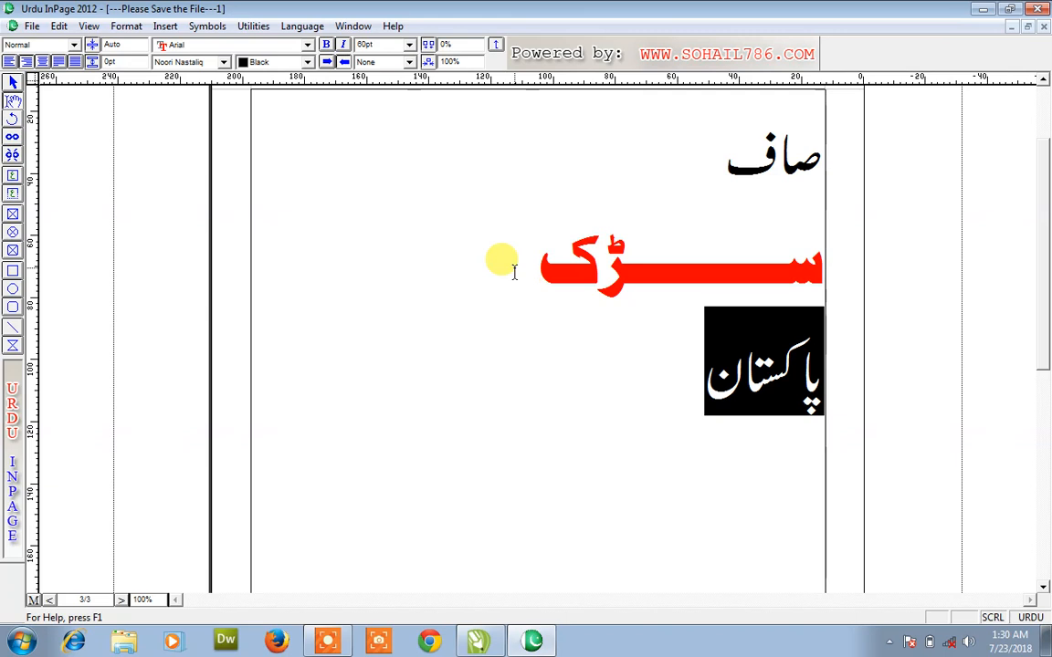
pyautogui.click(223, 62)
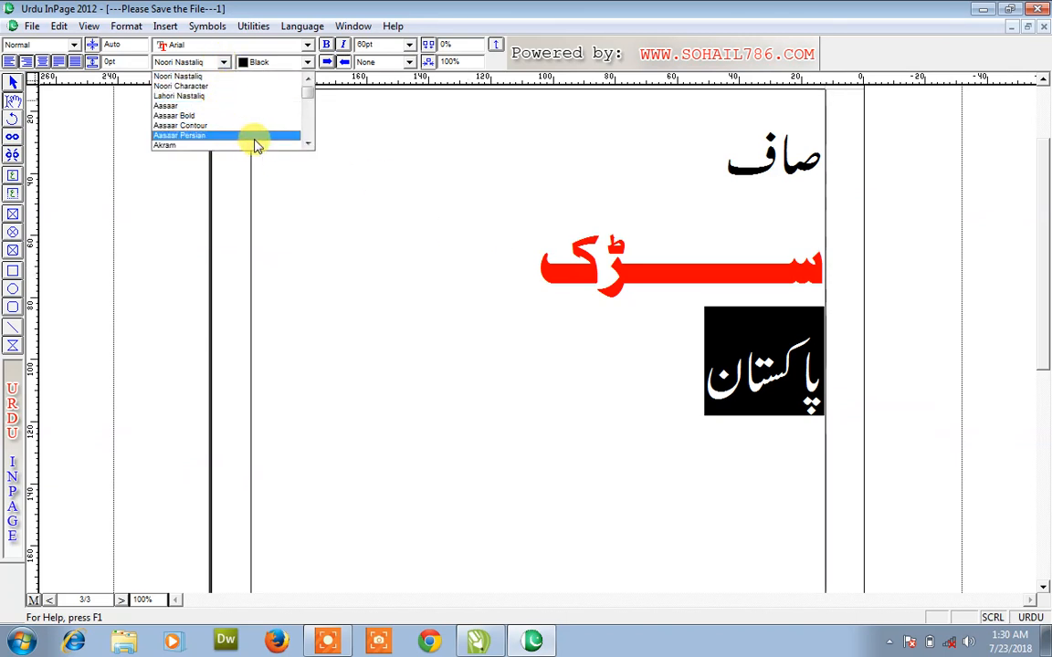
pyautogui.click(308, 144)
pyautogui.click(308, 144)
pyautogui.click(308, 144)
pyautogui.click(309, 144)
pyautogui.click(309, 144)
pyautogui.click(309, 145)
pyautogui.click(309, 145)
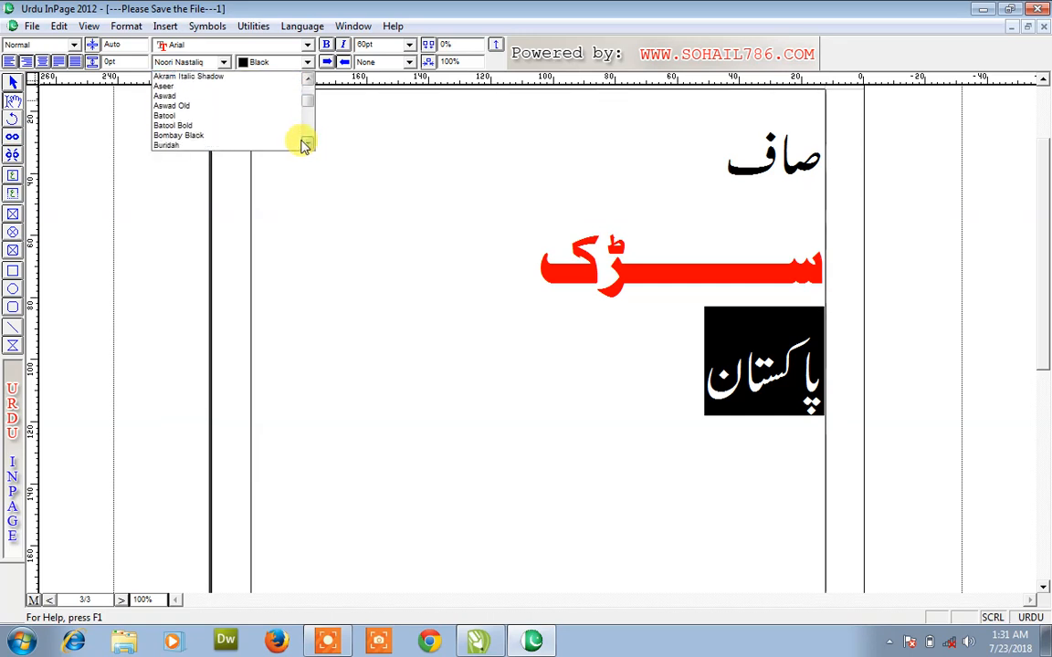
pyautogui.click(259, 136)
pyautogui.click(517, 292)
# Stretch the word پاکستان by inserting kashida characters between ک and س, between ت and ا, and between پ and ا.
pyautogui.click(720, 368)
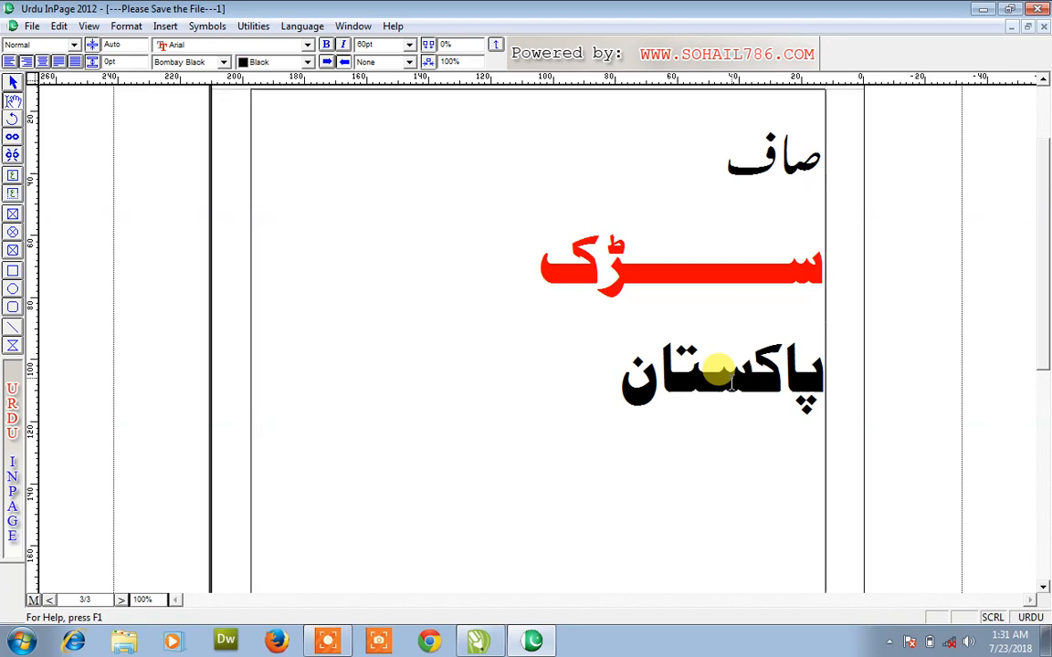
pyautogui.write('____')
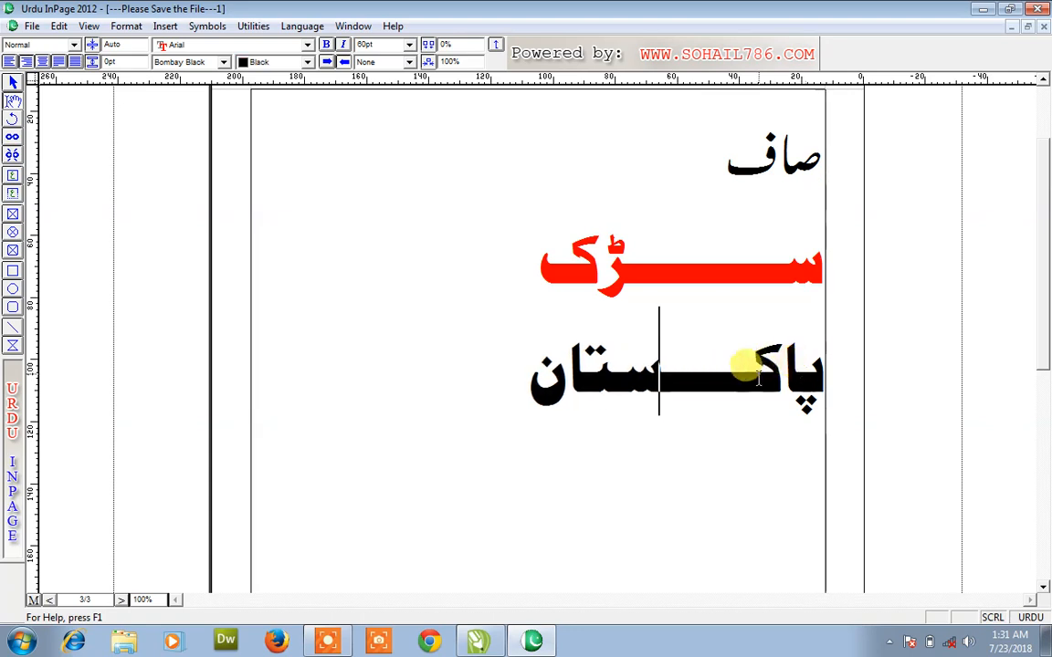
pyautogui.click(585, 371)
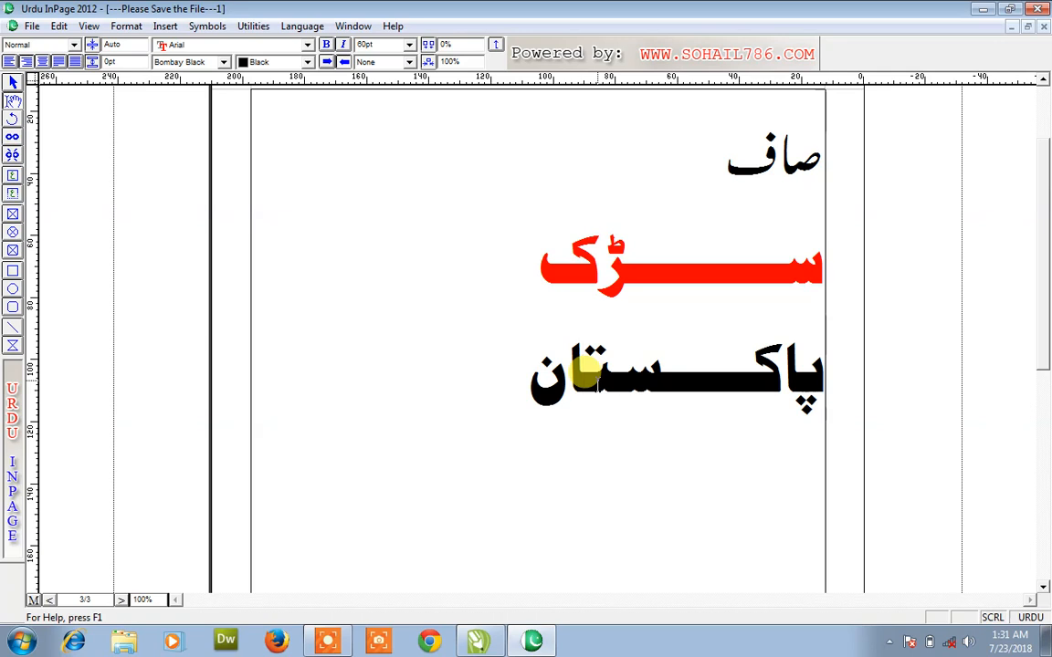
pyautogui.write('____')
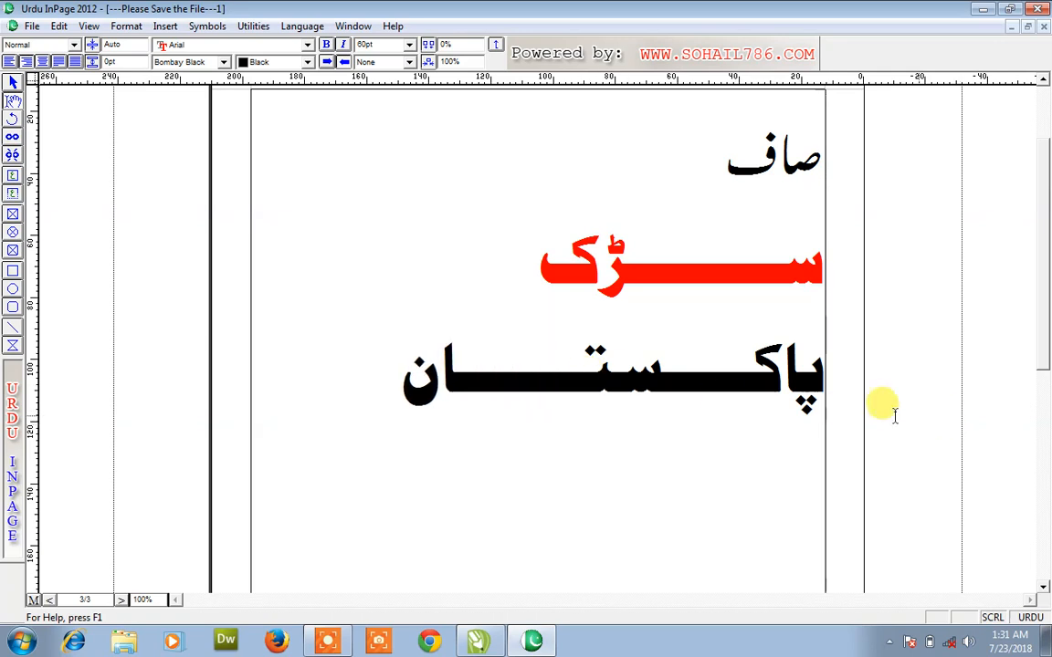
pyautogui.click(802, 381)
pyautogui.write('________')
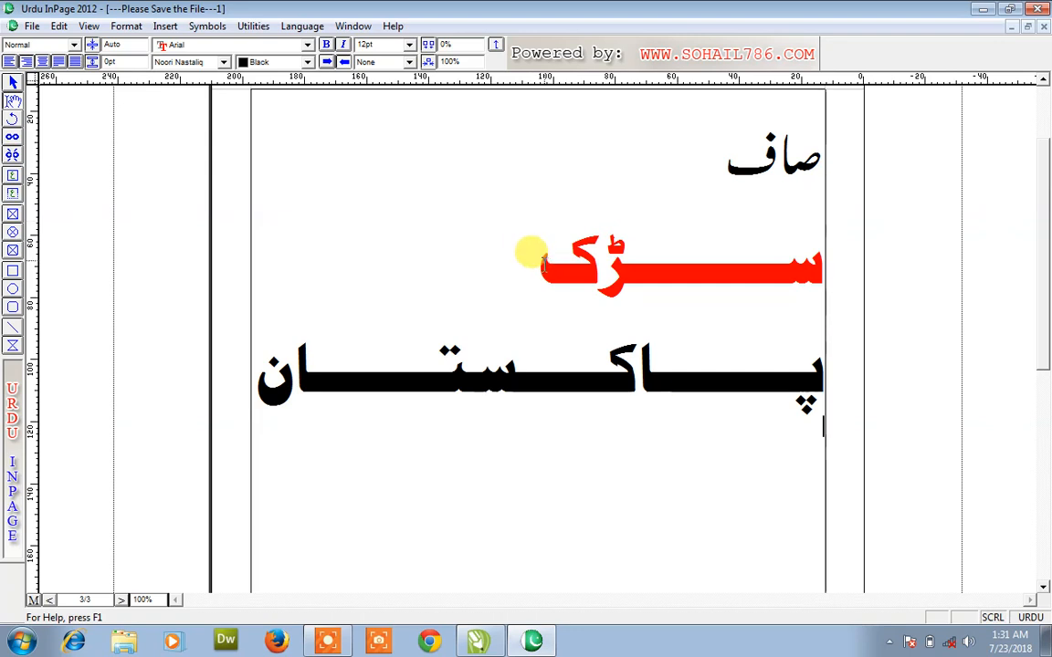
# Try italic and left-to-right text direction on the word صاف, restore its right-to-left direction and deselect it.
pyautogui.click(718, 169)
pyautogui.doubleClick(718, 169)
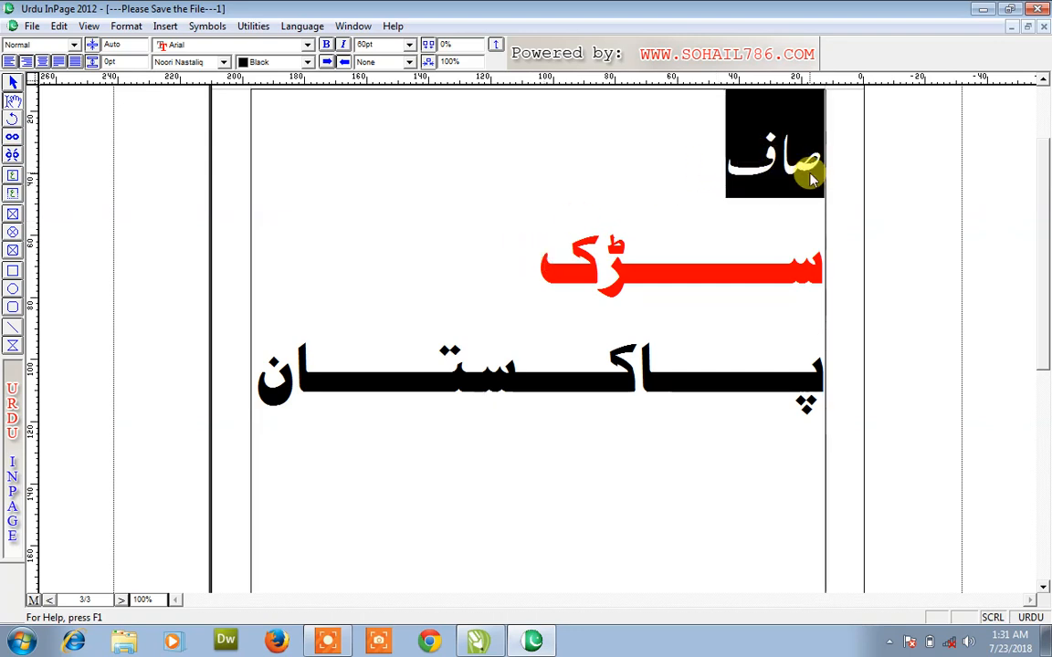
pyautogui.click(341, 46)
pyautogui.click(341, 45)
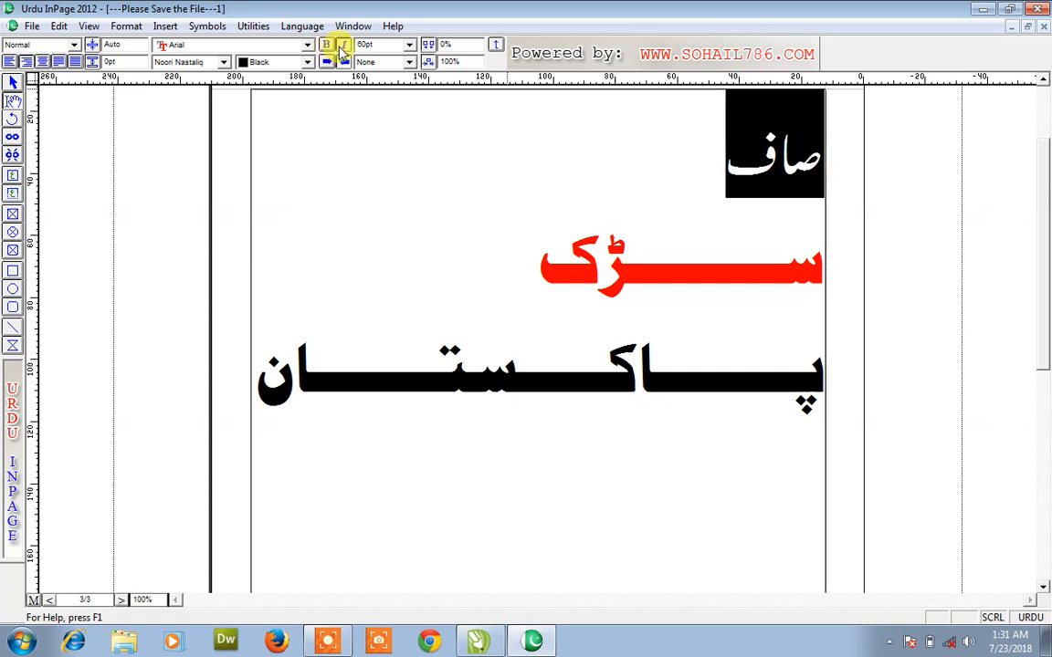
pyautogui.click(326, 62)
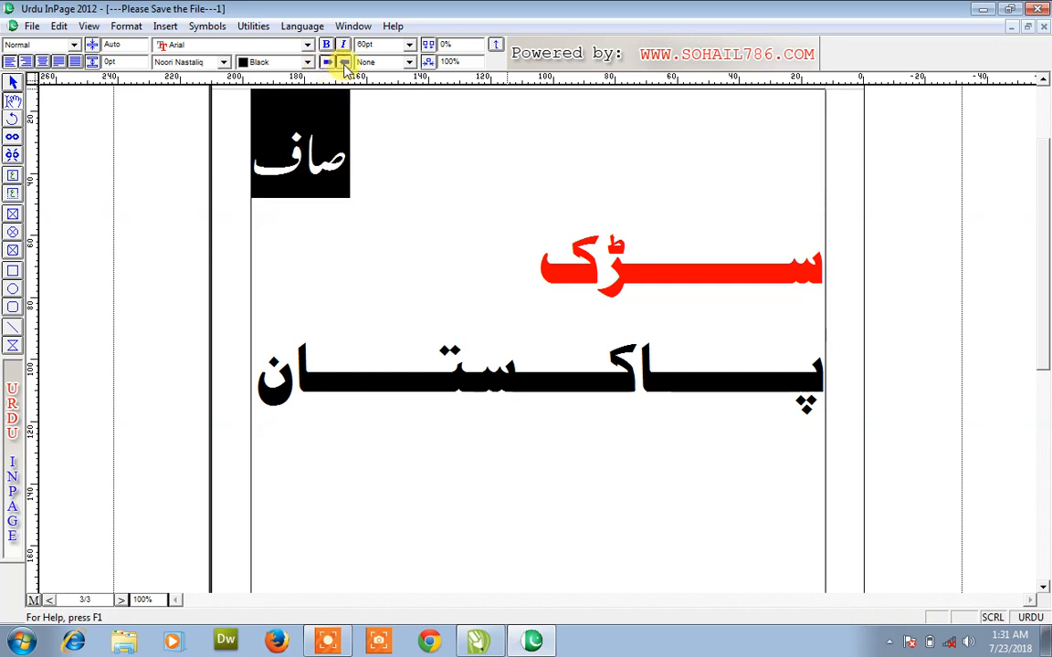
pyautogui.click(344, 62)
pyautogui.click(390, 146)
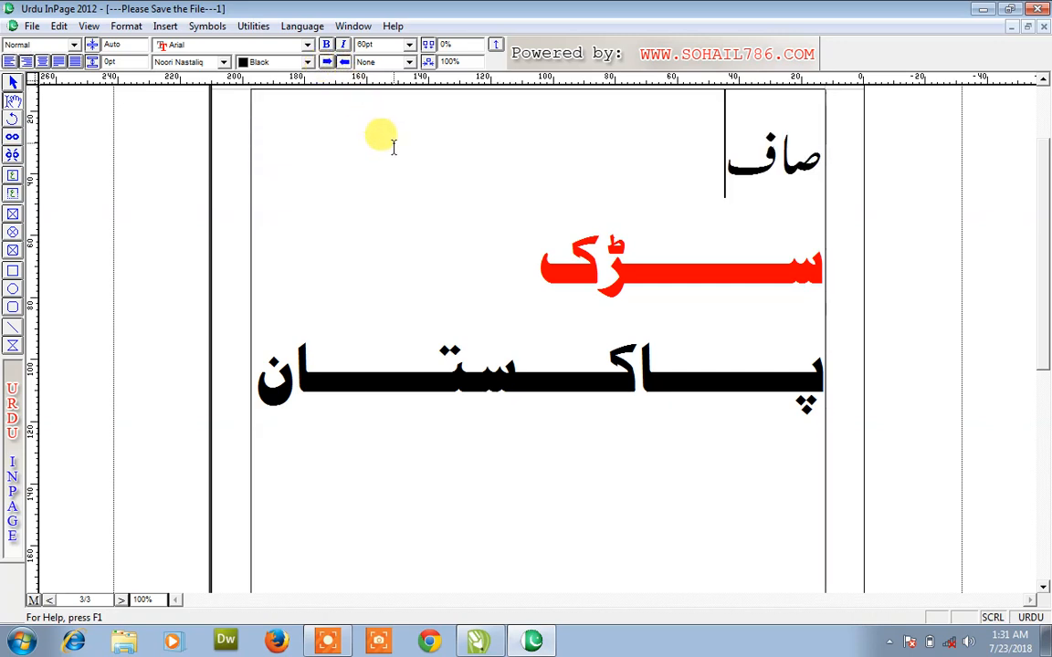
# Try the line styles Single, Double, Overline, Box, Pattern and Reverse on the selected word صاف.
pyautogui.moveTo(681, 153); pyautogui.dragTo(838, 169)
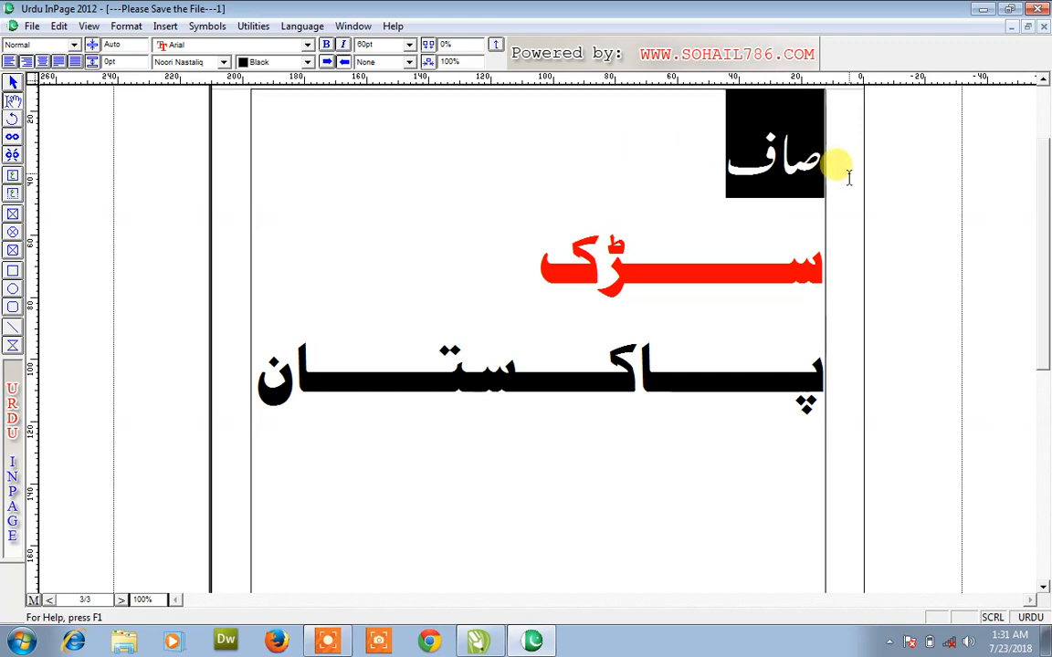
pyautogui.click(410, 61)
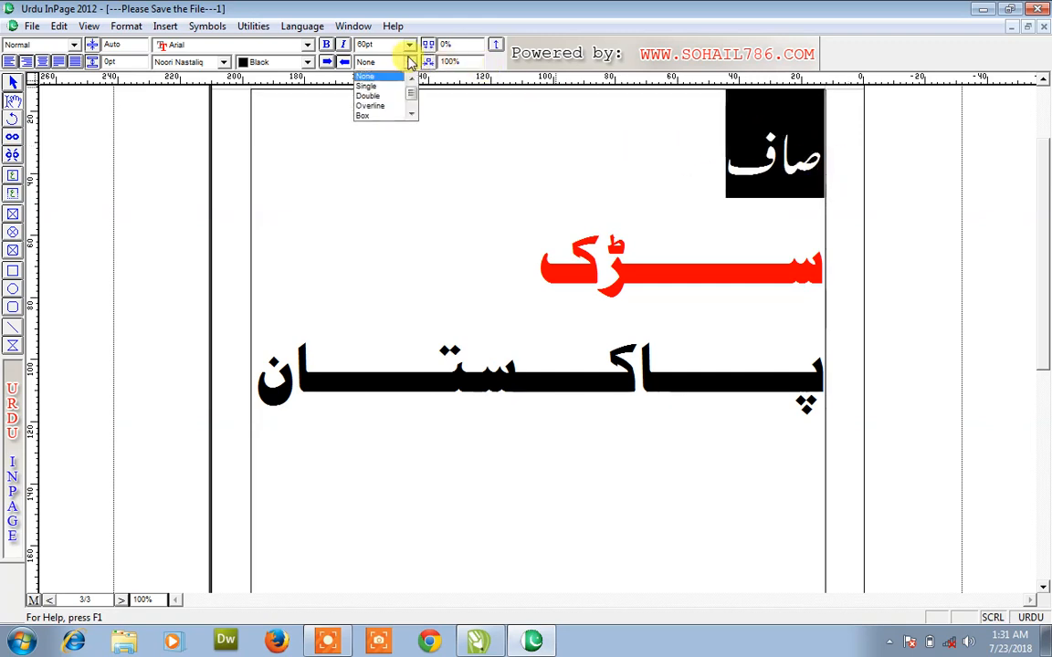
pyautogui.click(402, 85)
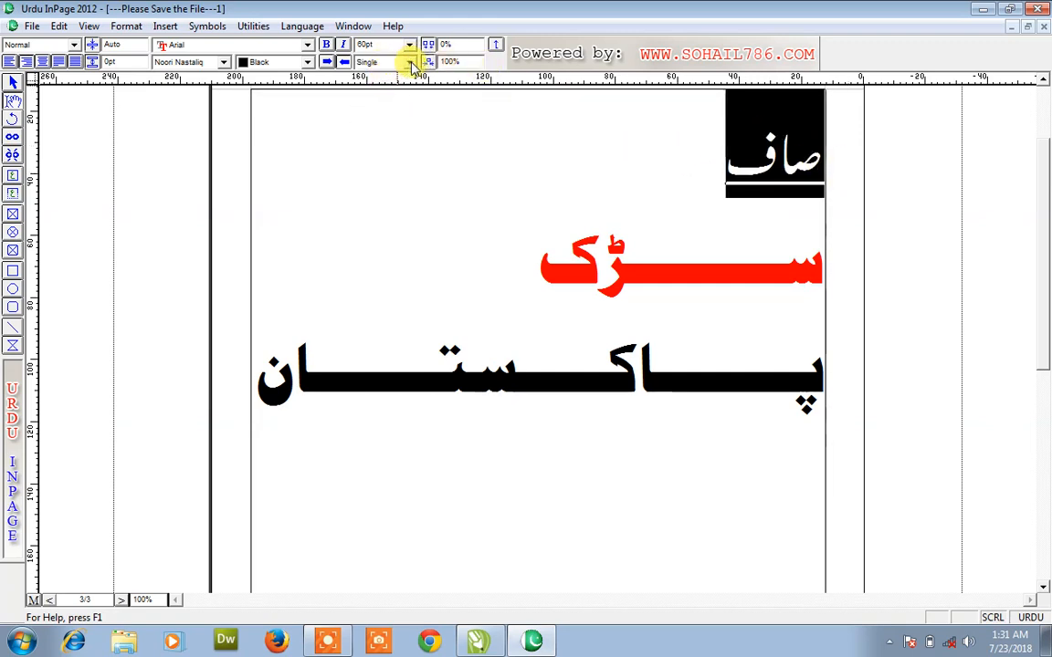
pyautogui.click(410, 62)
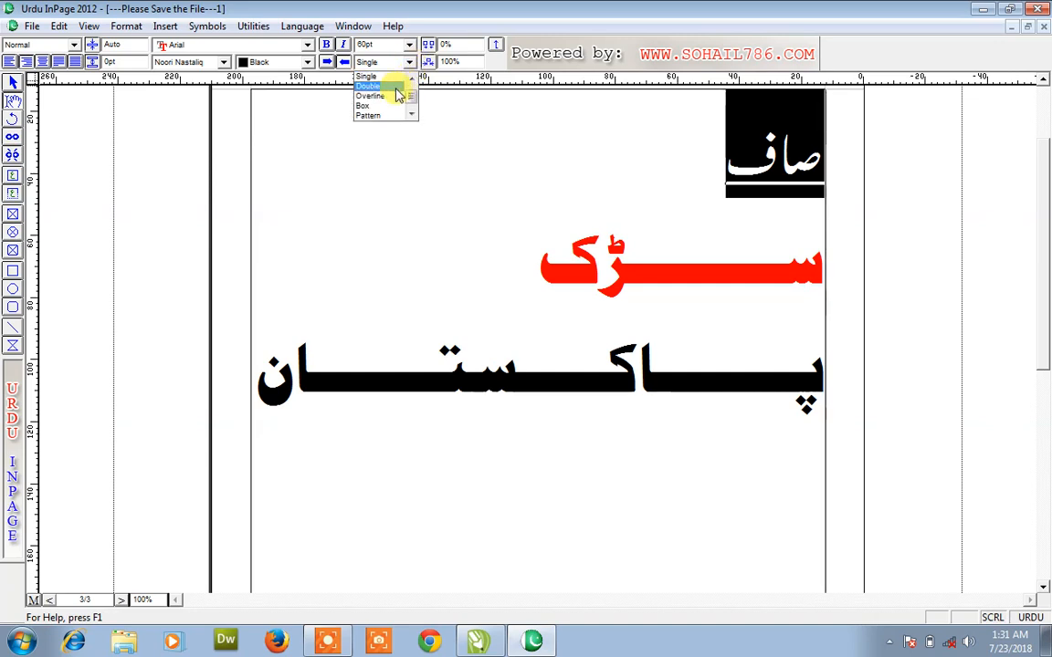
pyautogui.click(398, 86)
pyautogui.click(410, 62)
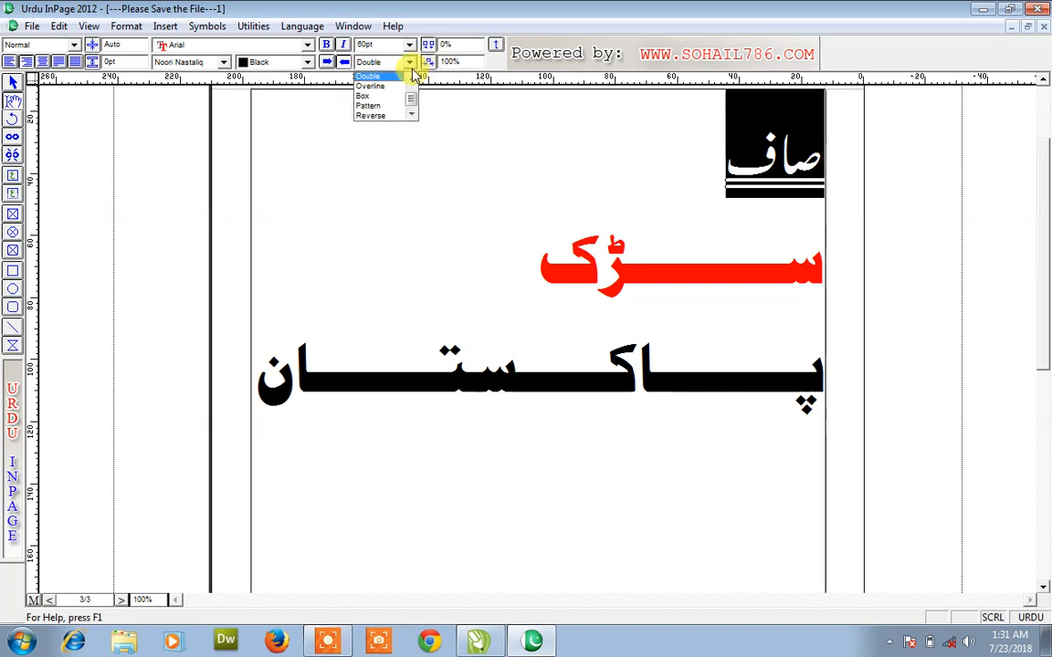
pyautogui.click(398, 86)
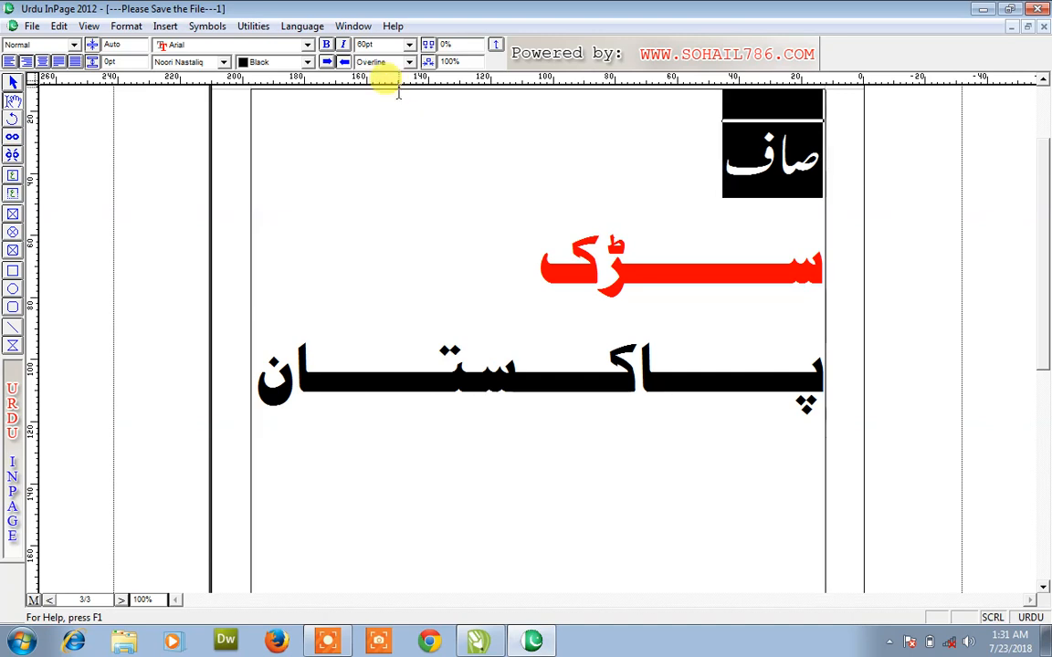
pyautogui.click(410, 64)
pyautogui.click(399, 96)
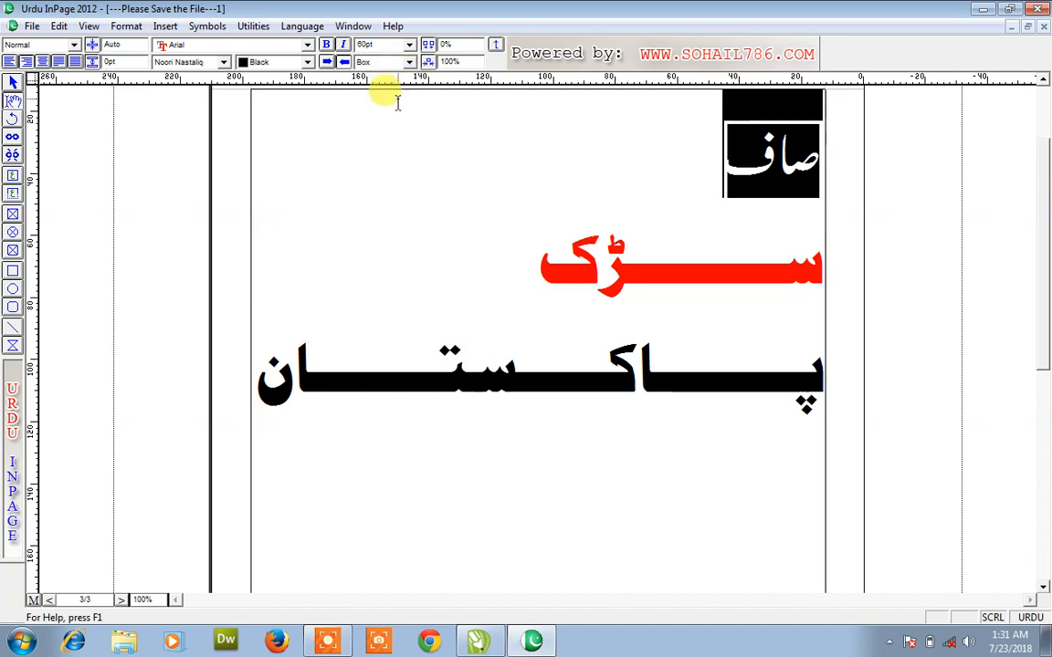
pyautogui.click(410, 66)
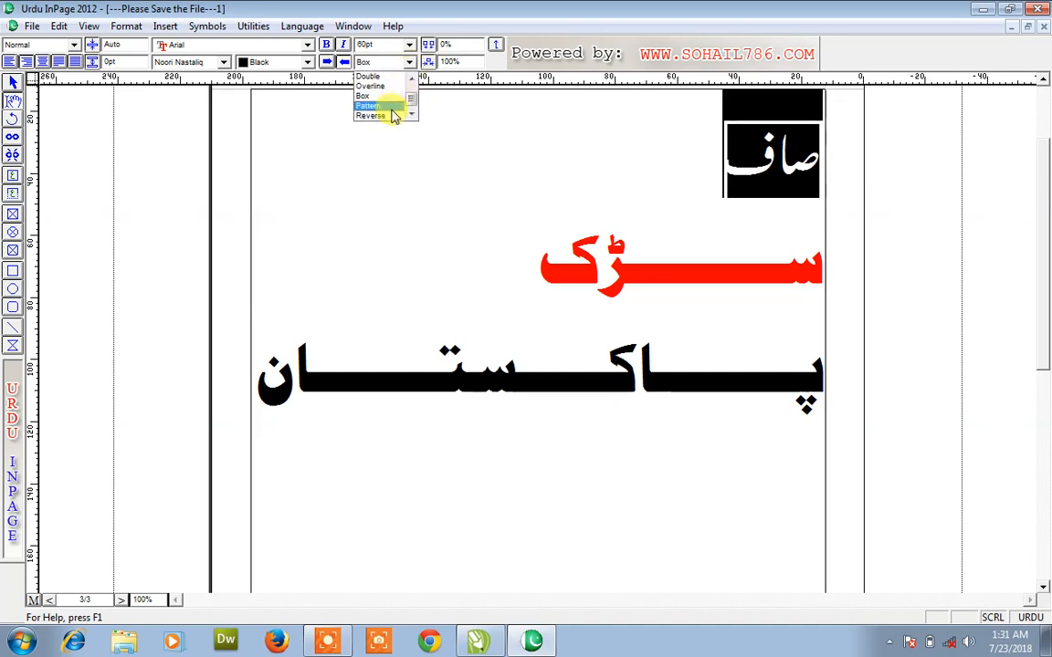
pyautogui.click(393, 107)
pyautogui.click(410, 62)
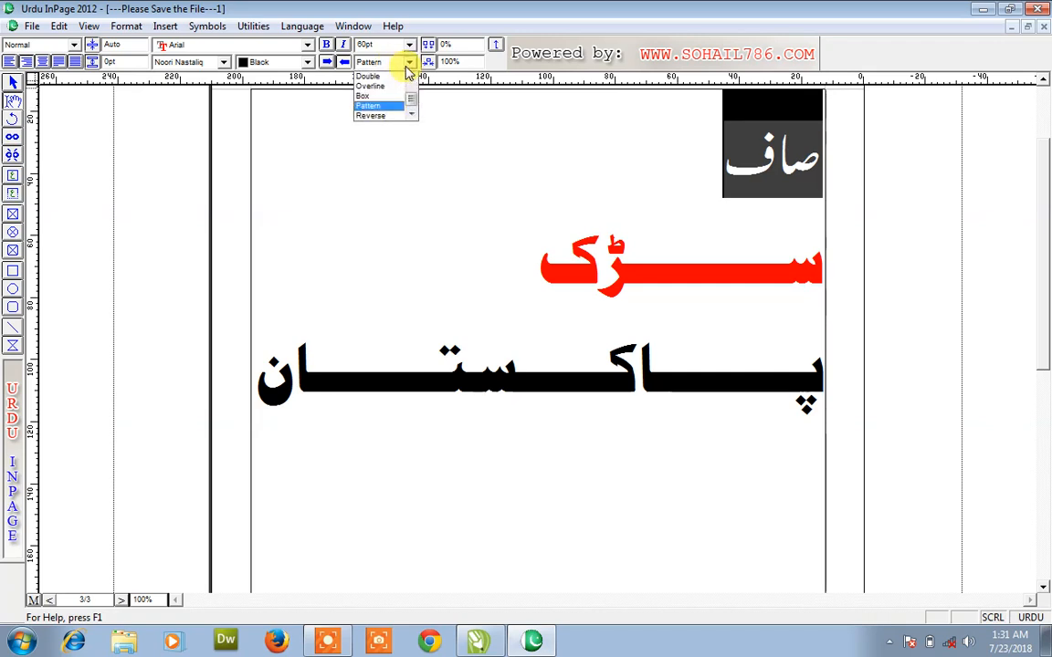
pyautogui.click(392, 117)
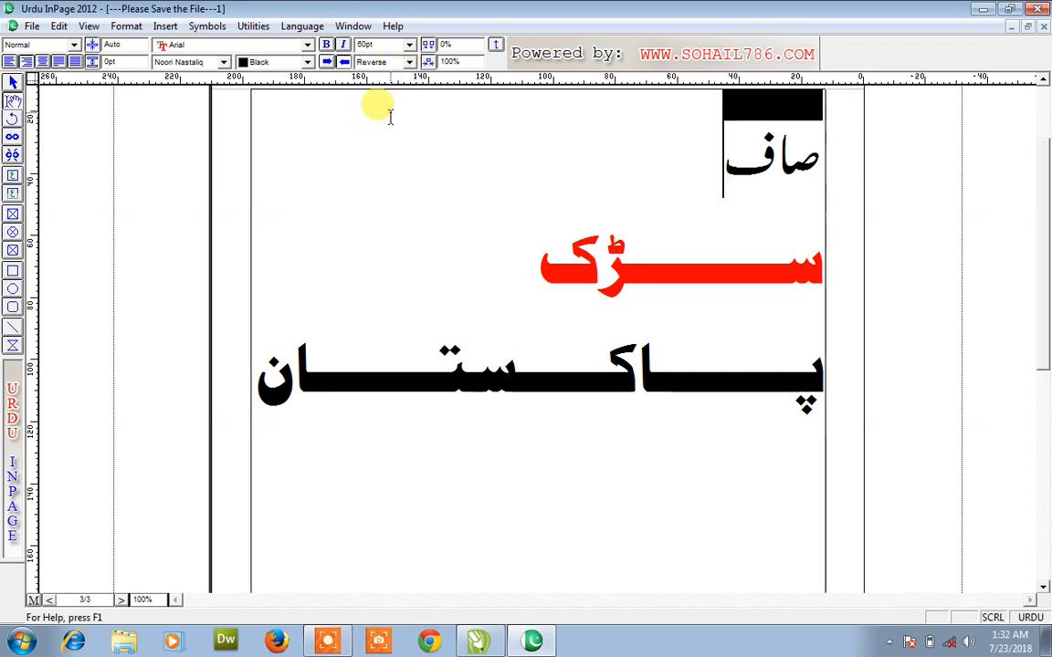
# Set the line style of the word صاف to Double.
pyautogui.click(410, 62)
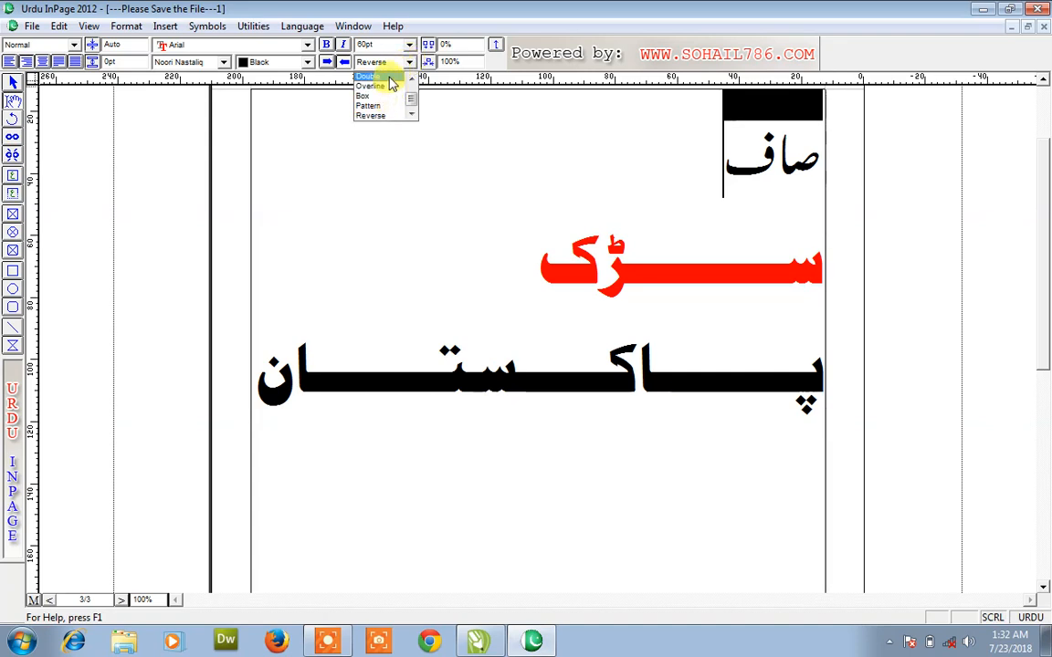
pyautogui.click(376, 76)
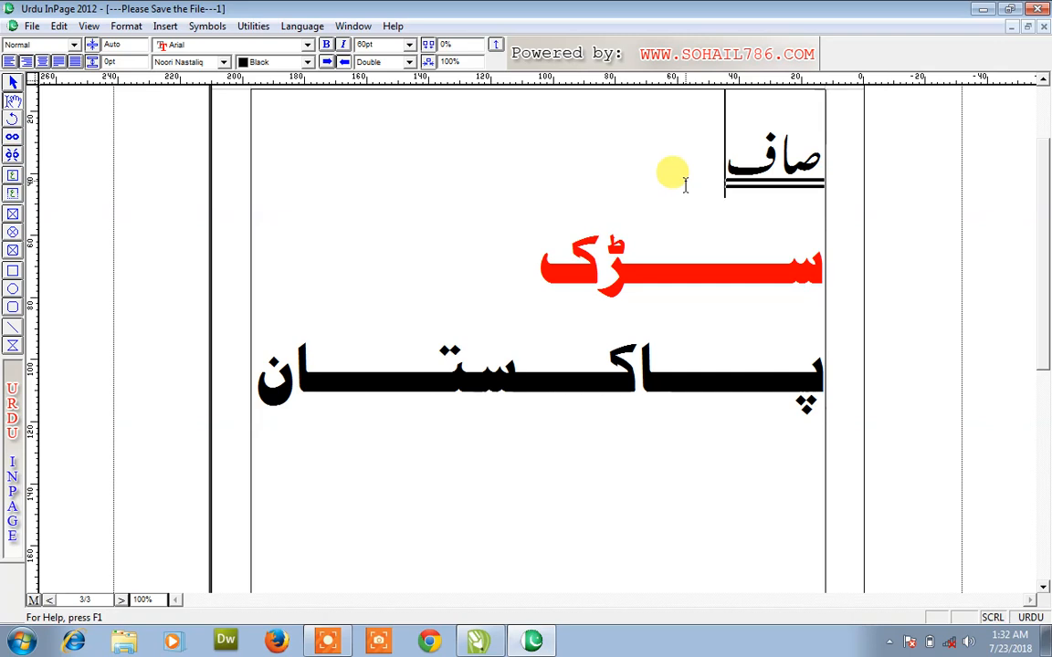
# Apply left, right, centre and both justify alignments in turn to the word صاف, keeping the last justify option.
pyautogui.moveTo(684, 183); pyautogui.dragTo(831, 188)
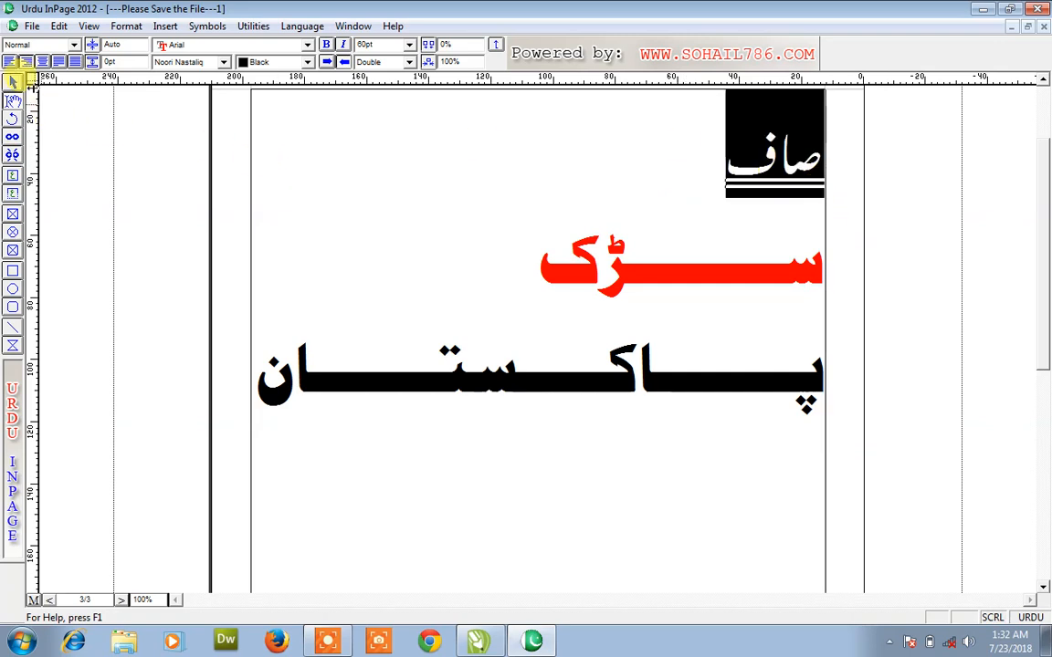
pyautogui.click(9, 61)
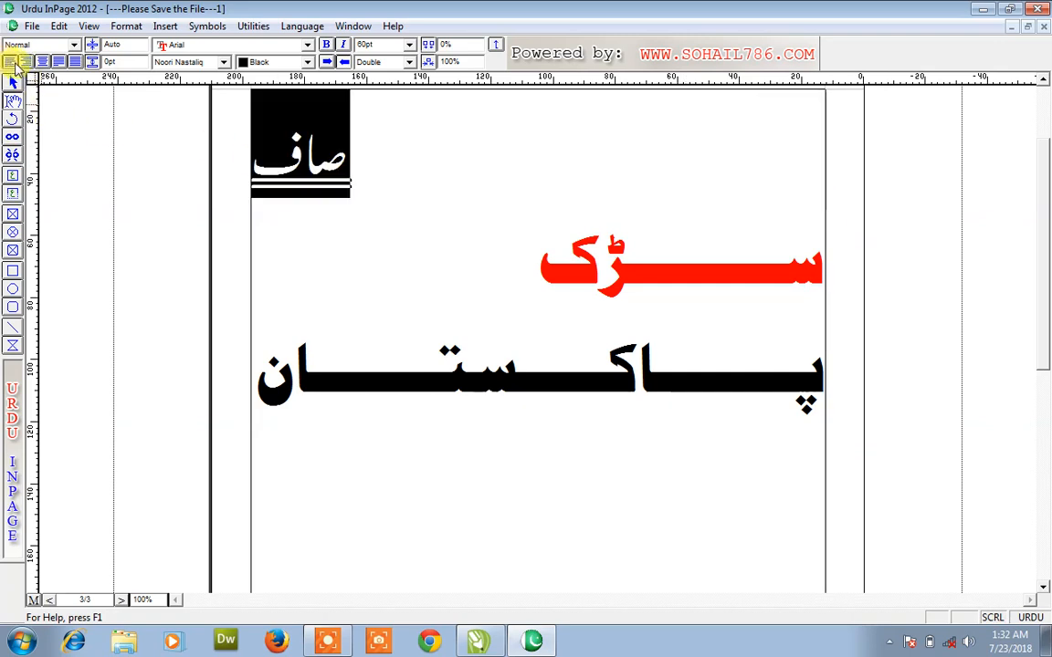
pyautogui.click(25, 61)
pyautogui.click(42, 61)
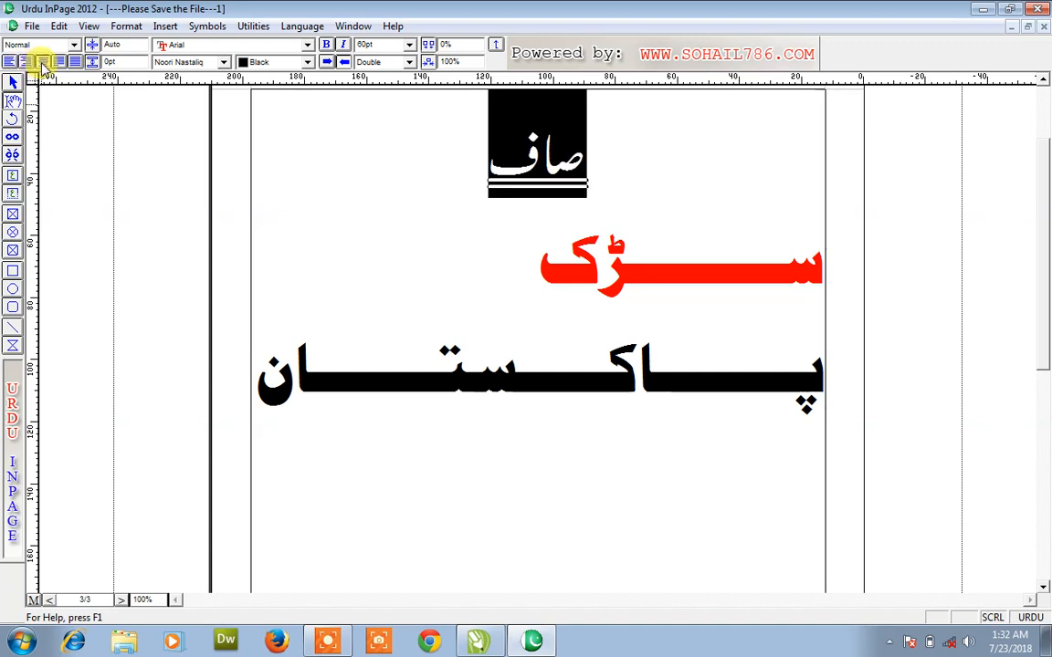
pyautogui.click(58, 61)
pyautogui.click(75, 61)
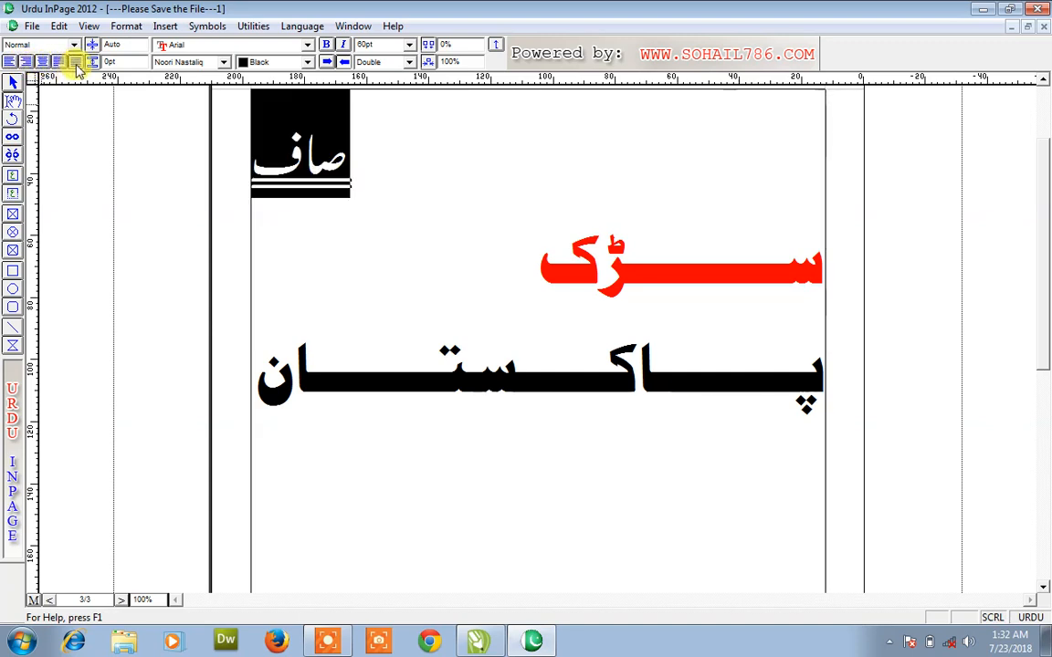